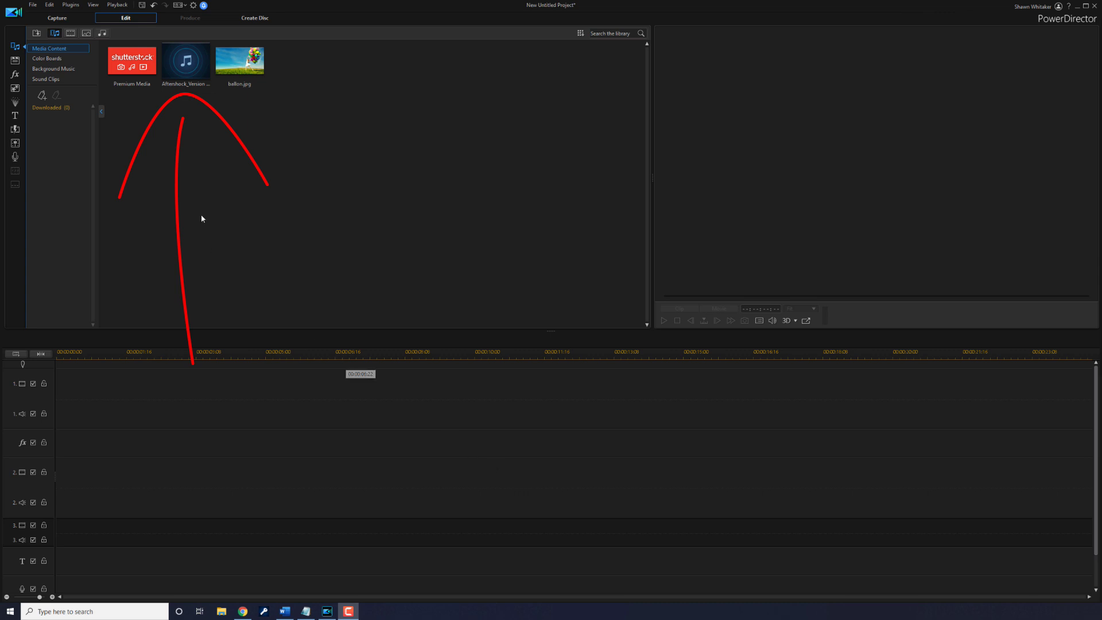
Place the Aftershock music on audio track 2 starting at 00:00:00:00.
left_click(177, 68)
left_click_drag(177, 67, 52, 502)
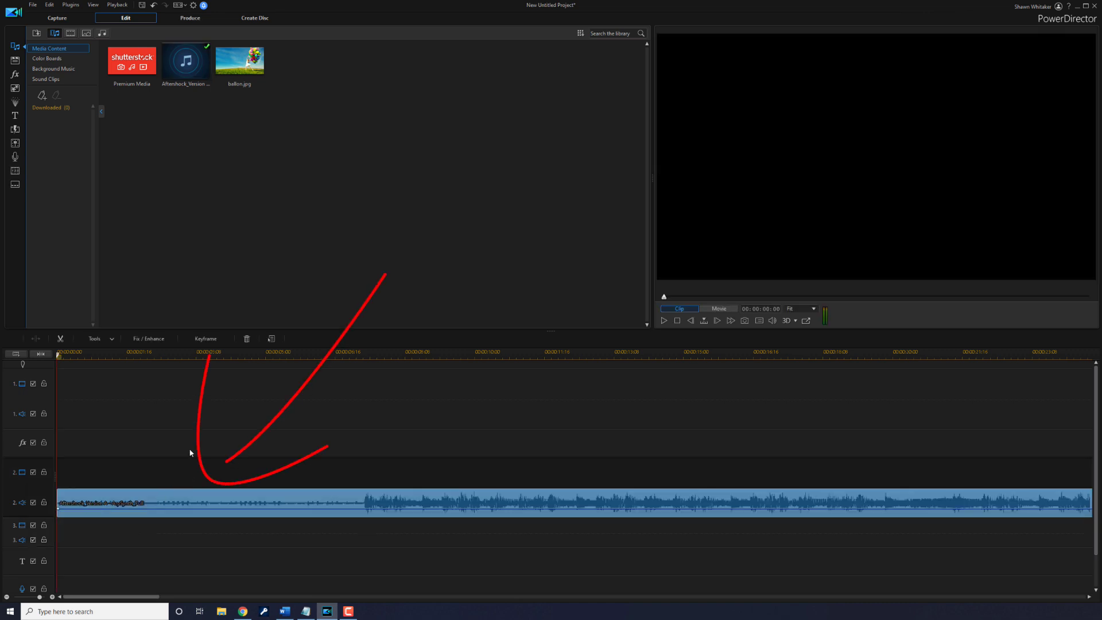
right_click(210, 499)
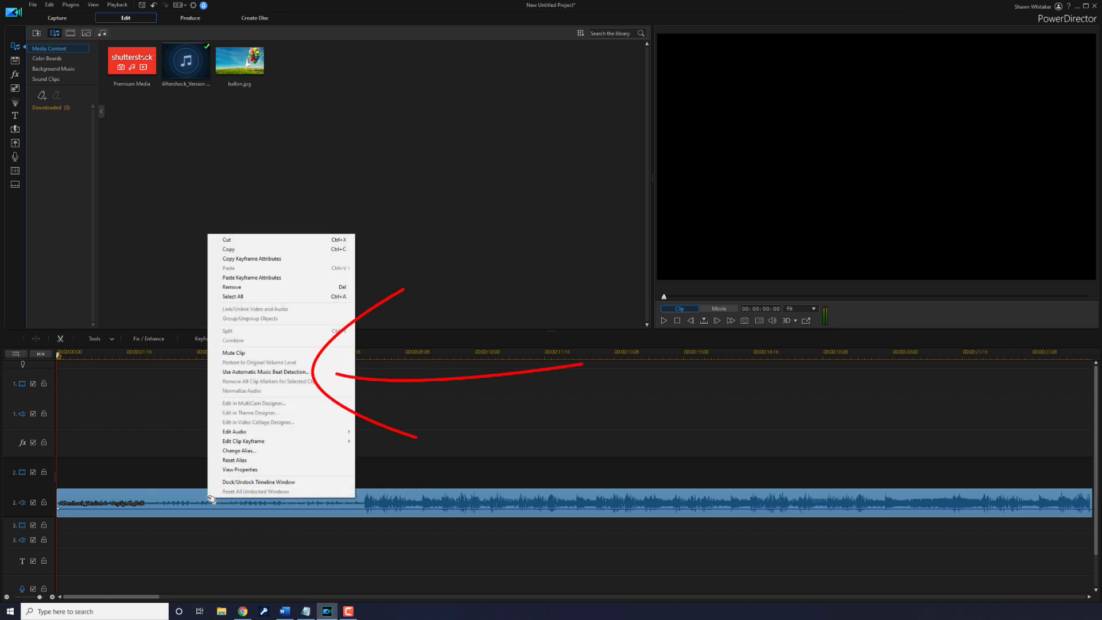
Run Music Beat Detection on Aftershock, mark beats with A during playback, and apply the markers.
left_click(256, 372)
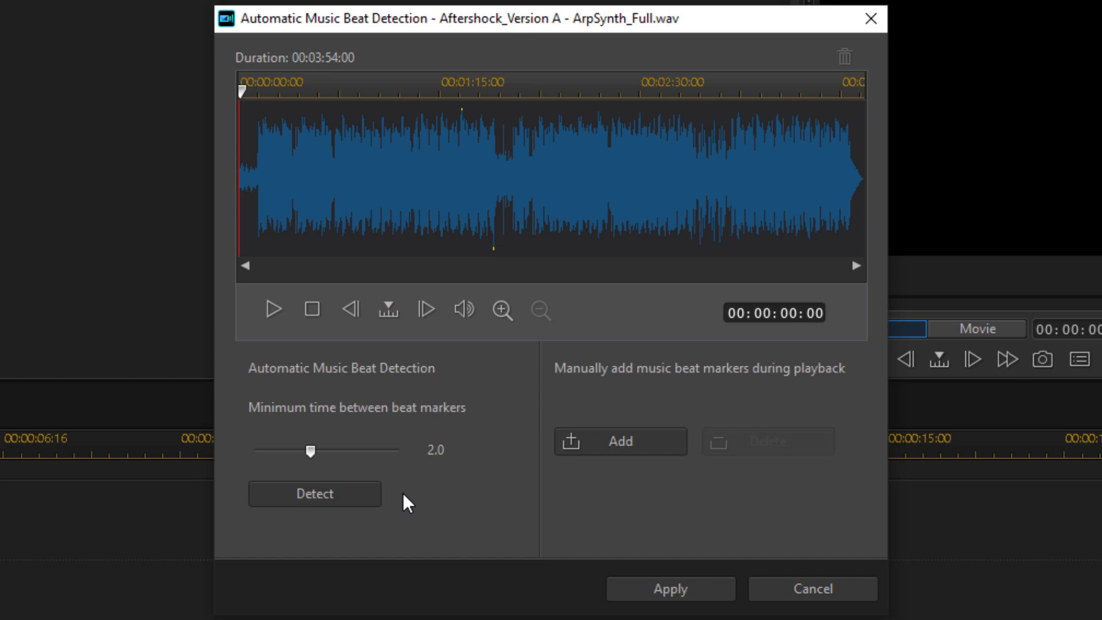
key("space")
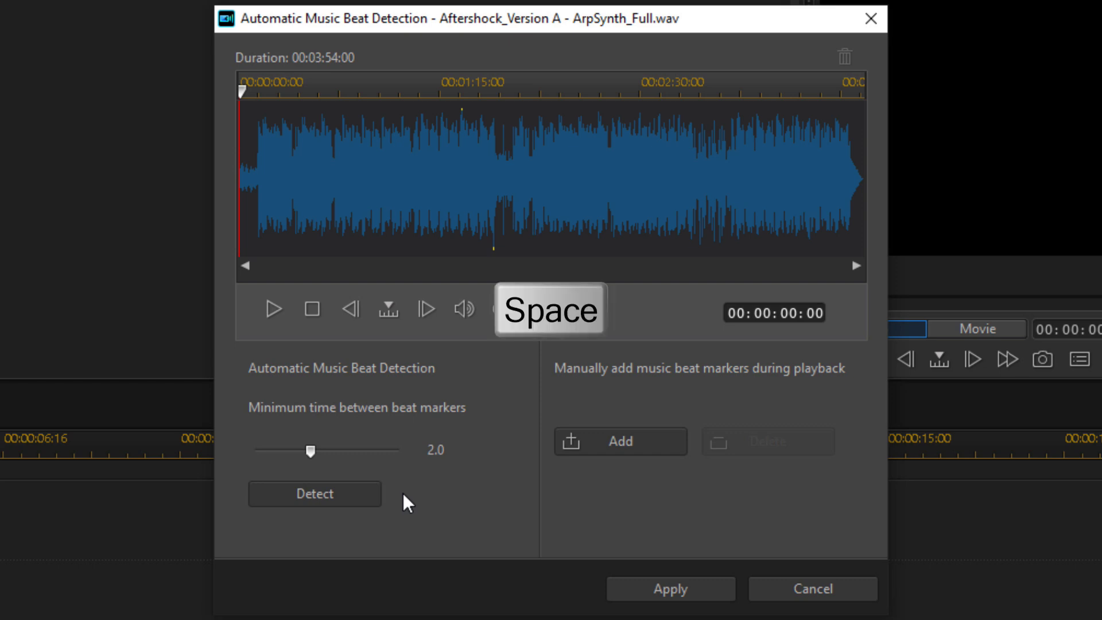
key("space")
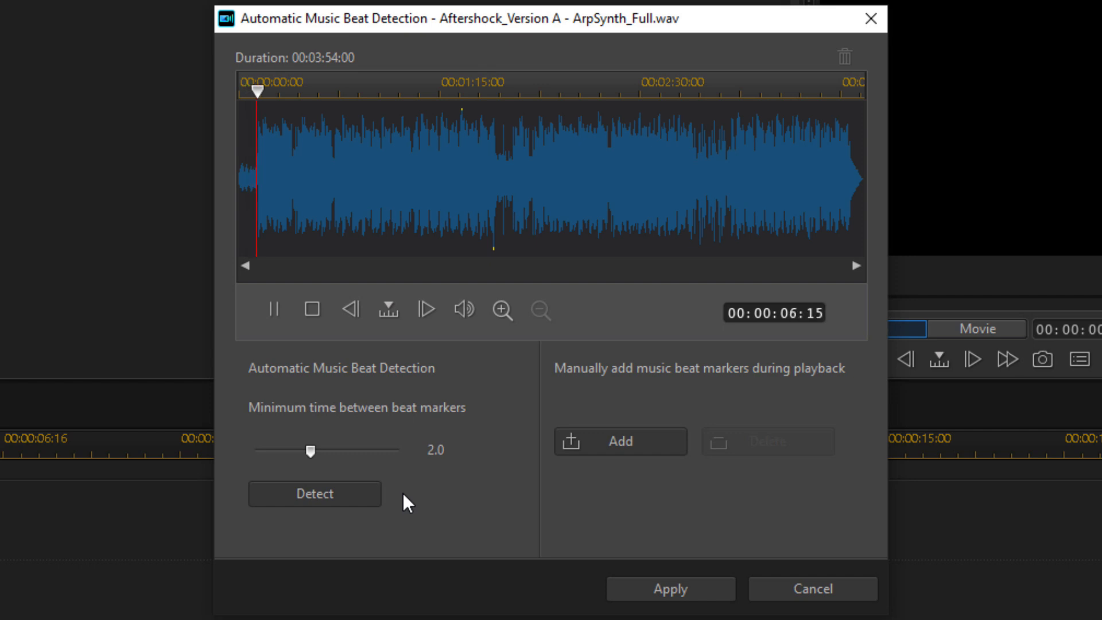
key("a")
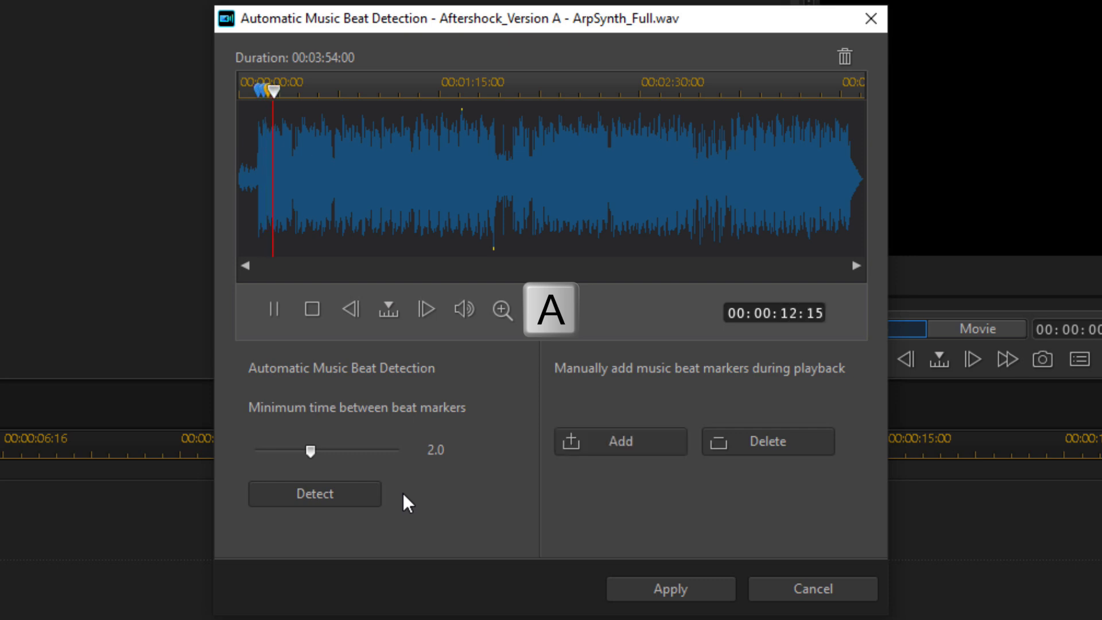
key("a")
key("a")
key("a")
key("a")
key("space")
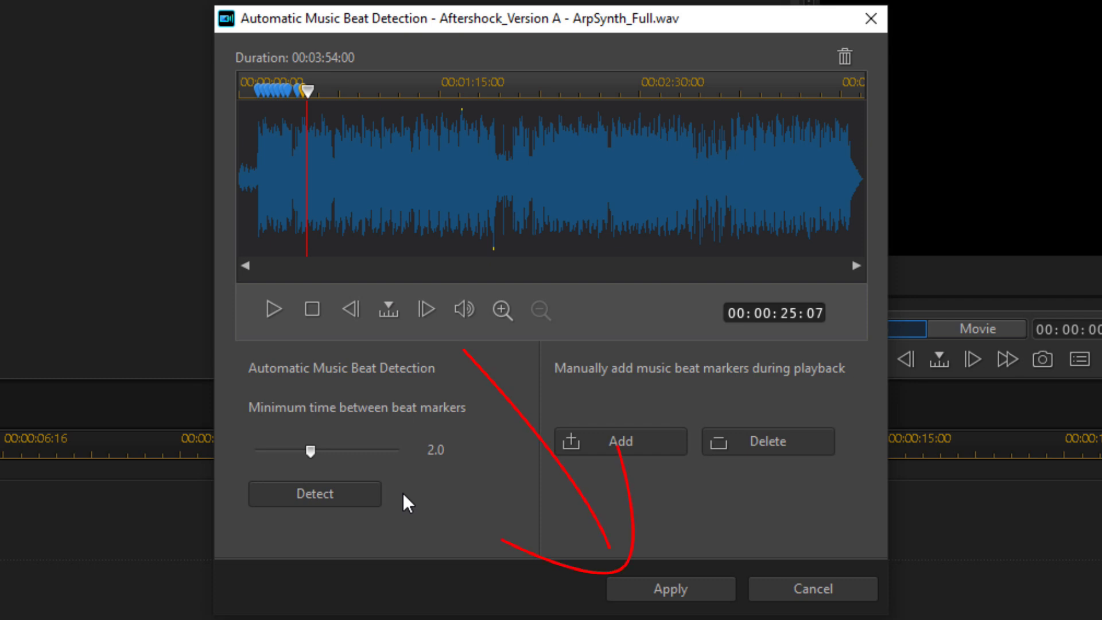
left_click(687, 589)
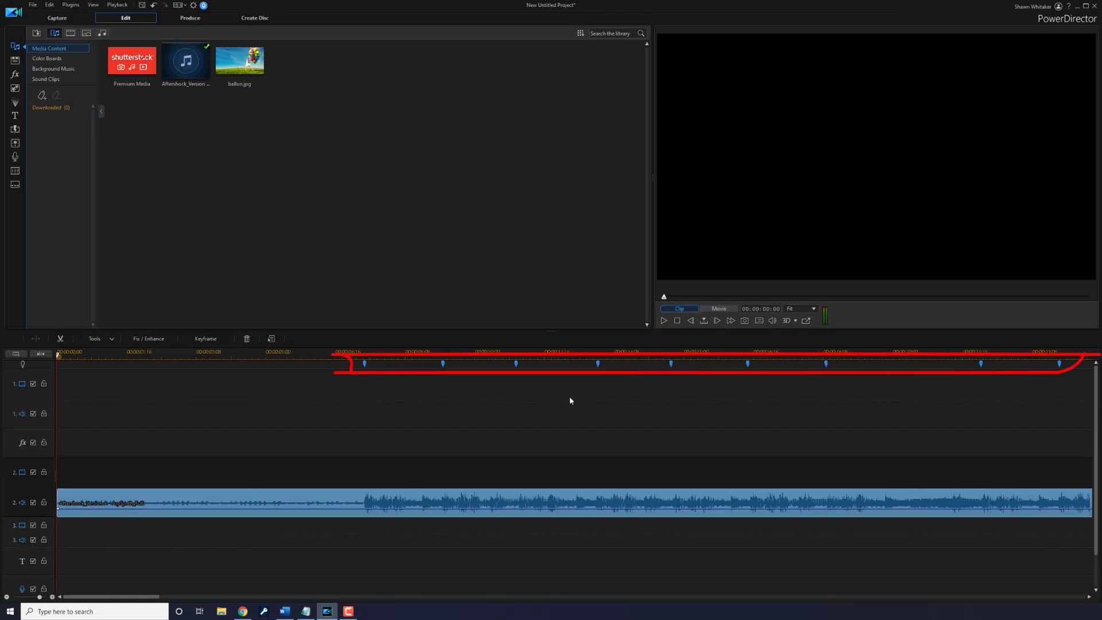
left_click(365, 363)
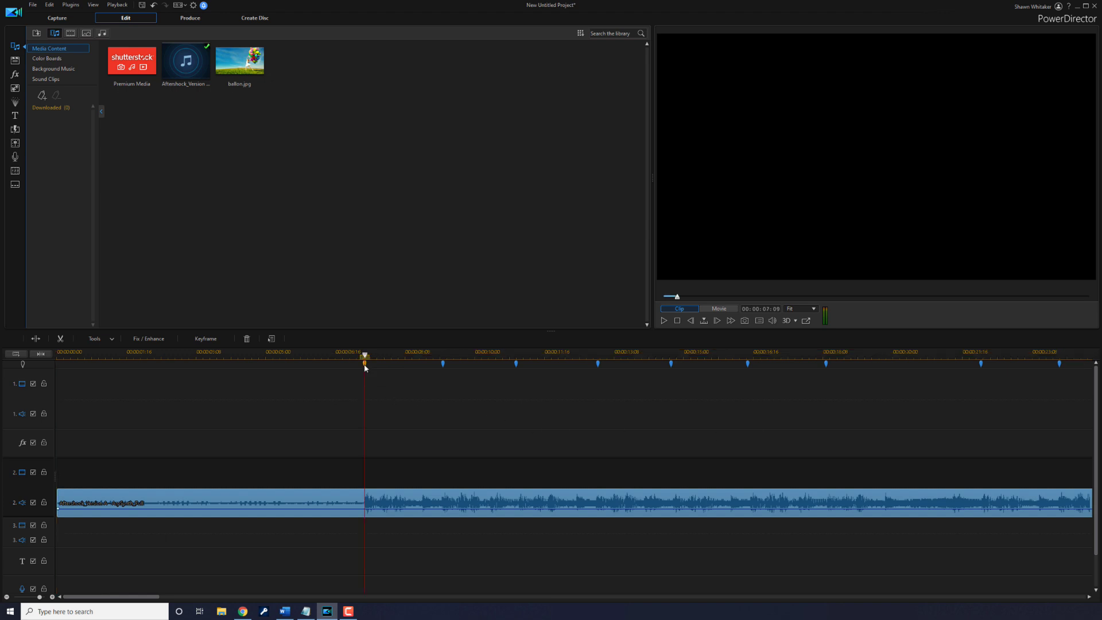
left_click(442, 364)
left_click(516, 364)
left_click(365, 364)
key("Home")
mouse_move(248, 362)
left_mouse_down()
mouse_move(233, 228)
mouse_move(238, 117)
left_mouse_up()
Drop ballon.jpg onto video track 2 and stretch it to about 00:00:16:06.
mouse_move(174, 198)
left_mouse_down()
mouse_move(250, 95)
mouse_move(325, 185)
left_mouse_up()
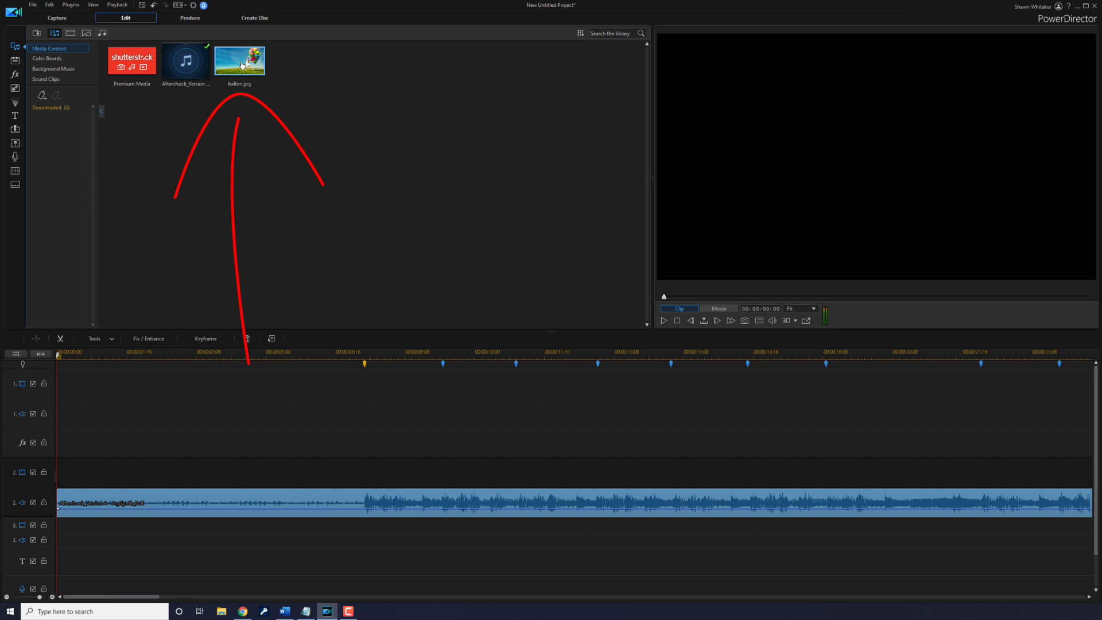
mouse_move(241, 64)
left_mouse_down()
mouse_move(161, 324)
mouse_move(57, 472)
left_mouse_up()
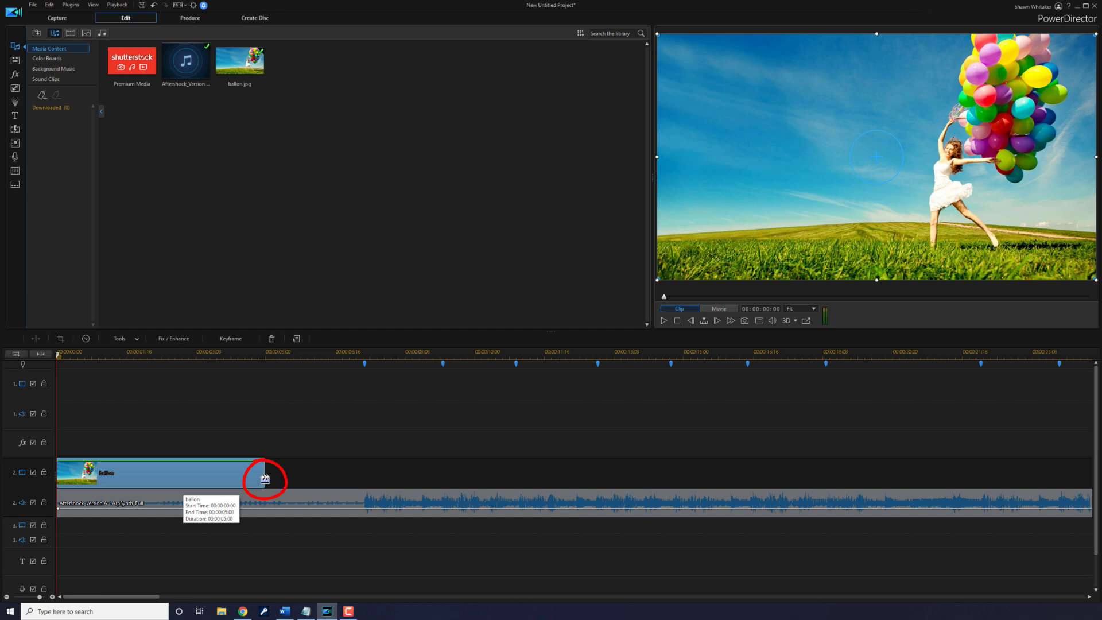
mouse_move(265, 478)
left_mouse_down()
mouse_move(554, 489)
mouse_move(1079, 476)
left_mouse_up()
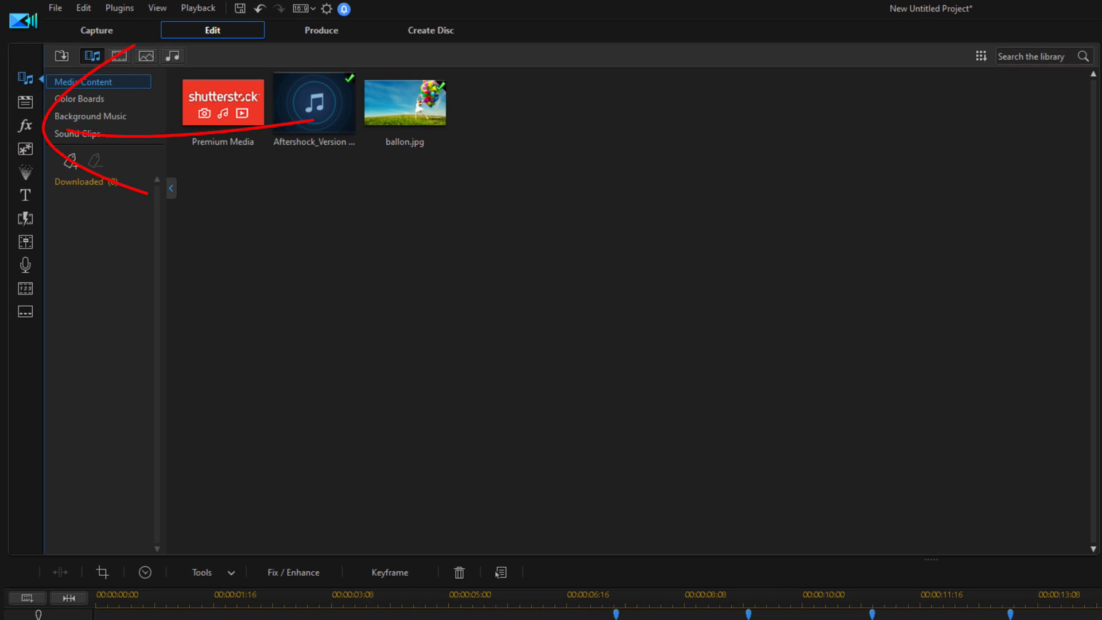
Drag the Rocking effect from the Effect Room's Special category onto the ballon clip.
left_click(23, 126)
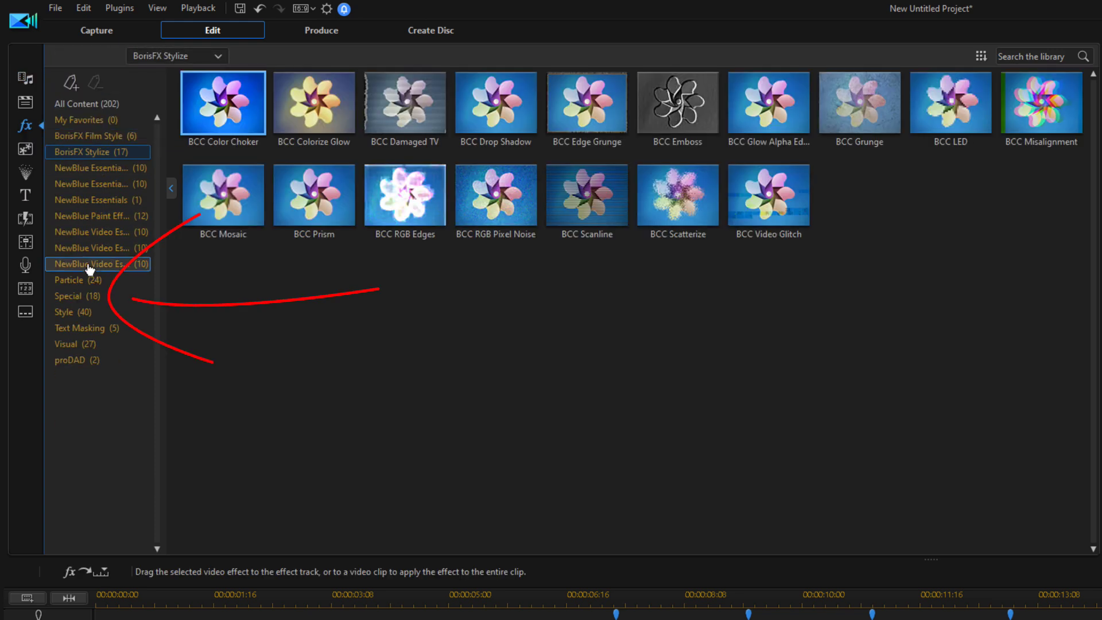
left_click(85, 296)
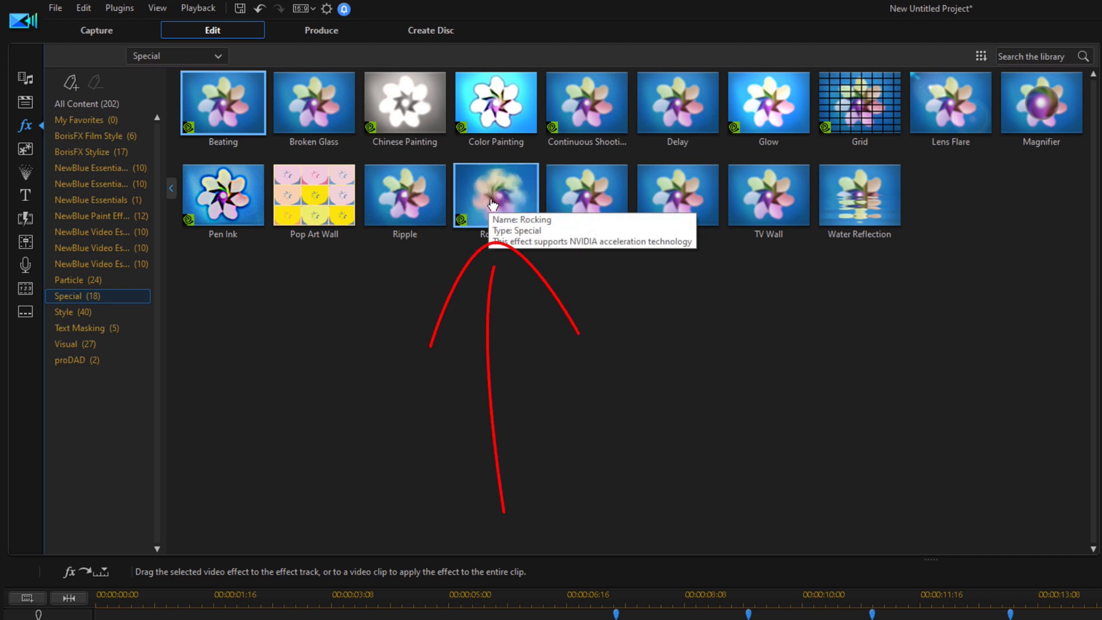
left_click_drag(493, 204, 425, 570)
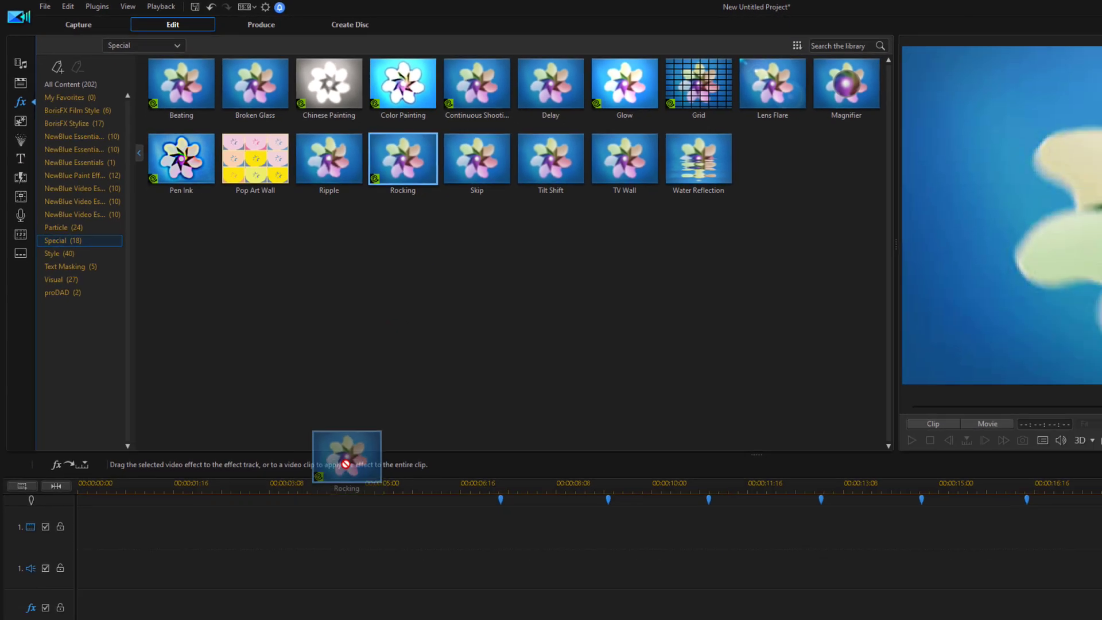
left_click_drag(346, 464, 233, 619)
left_click_drag(201, 545, 198, 545)
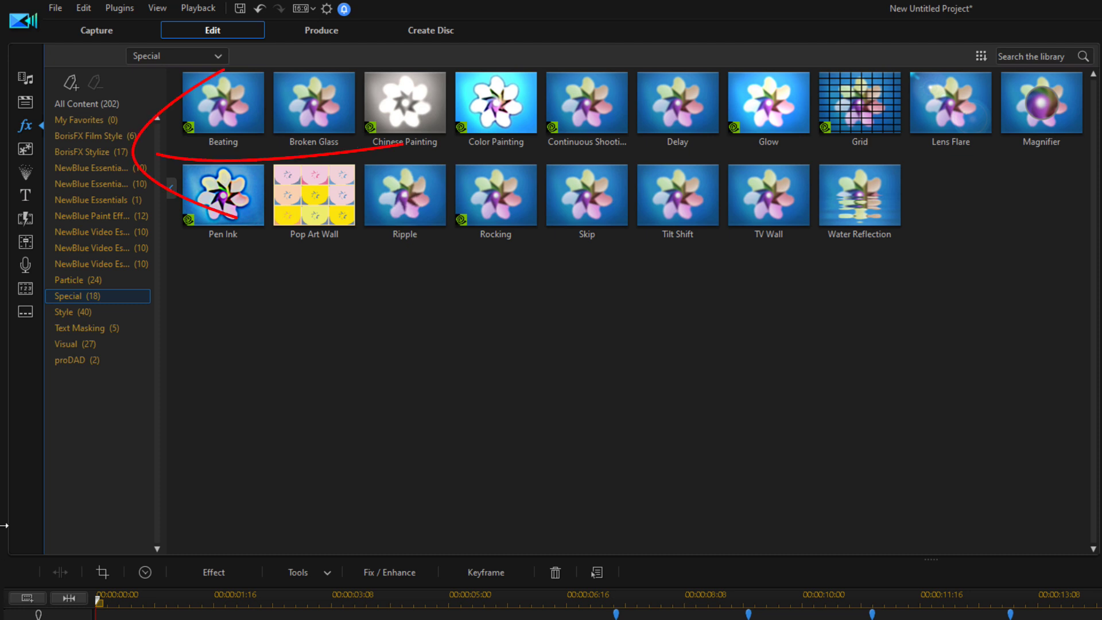
Apply BCC Misalignment from the BorisFX Stylize category to the ballon clip.
left_click(82, 154)
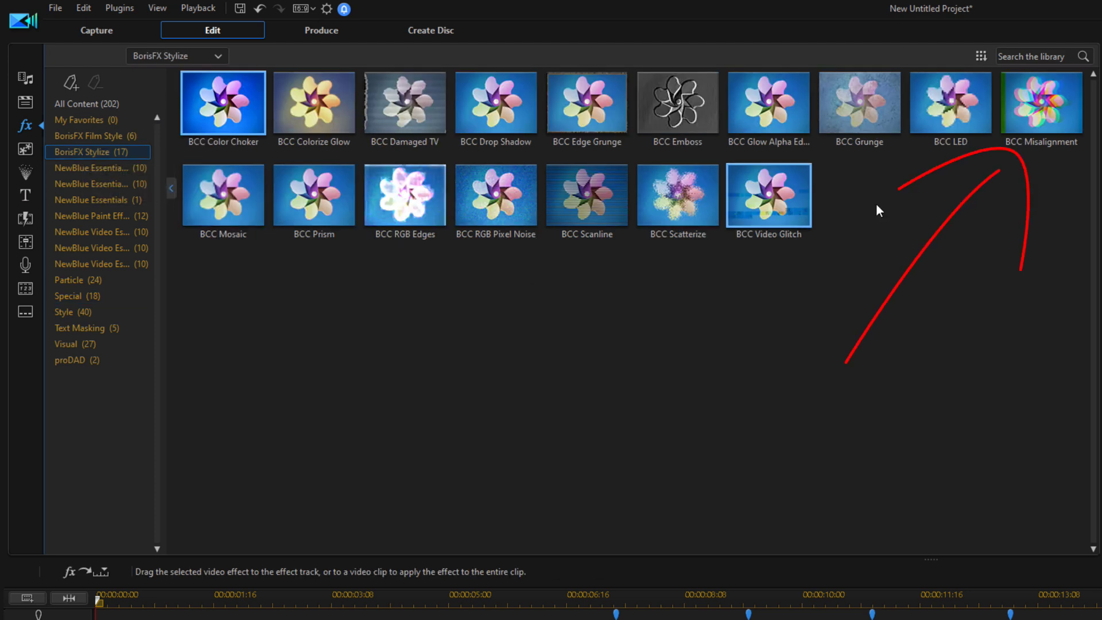
left_click(1041, 112)
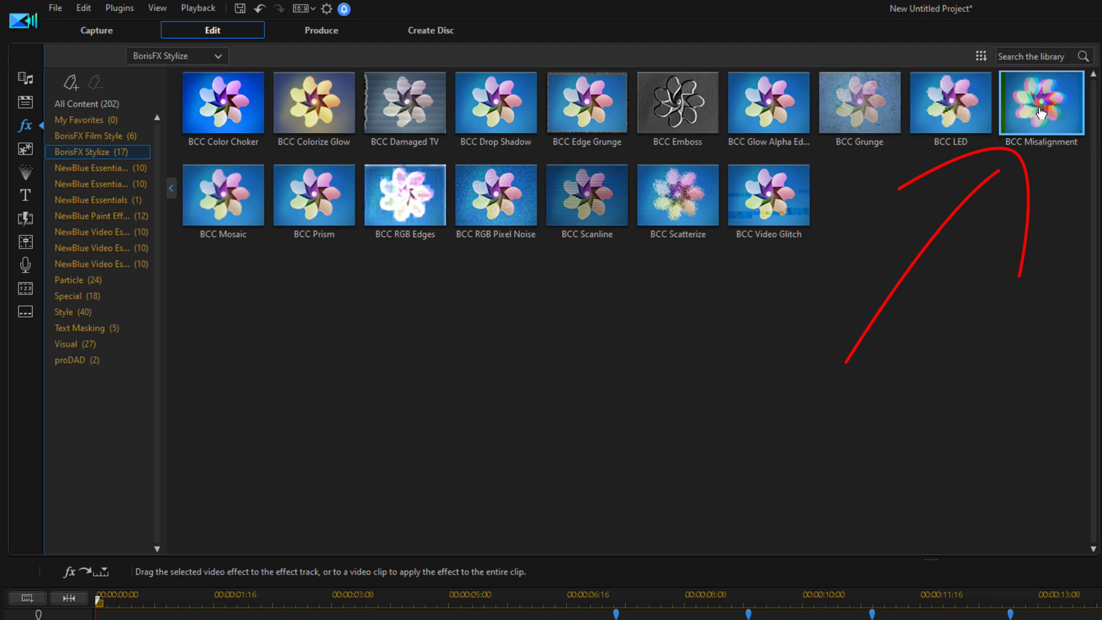
left_click_drag(1041, 113, 259, 545)
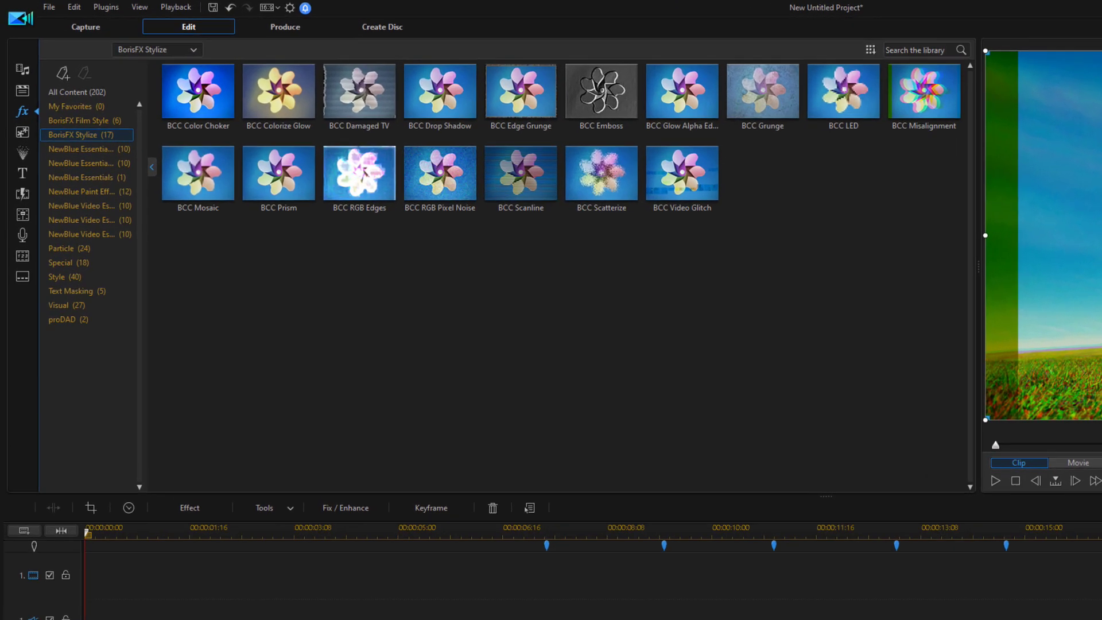
left_click_drag(145, 203, 152, 376)
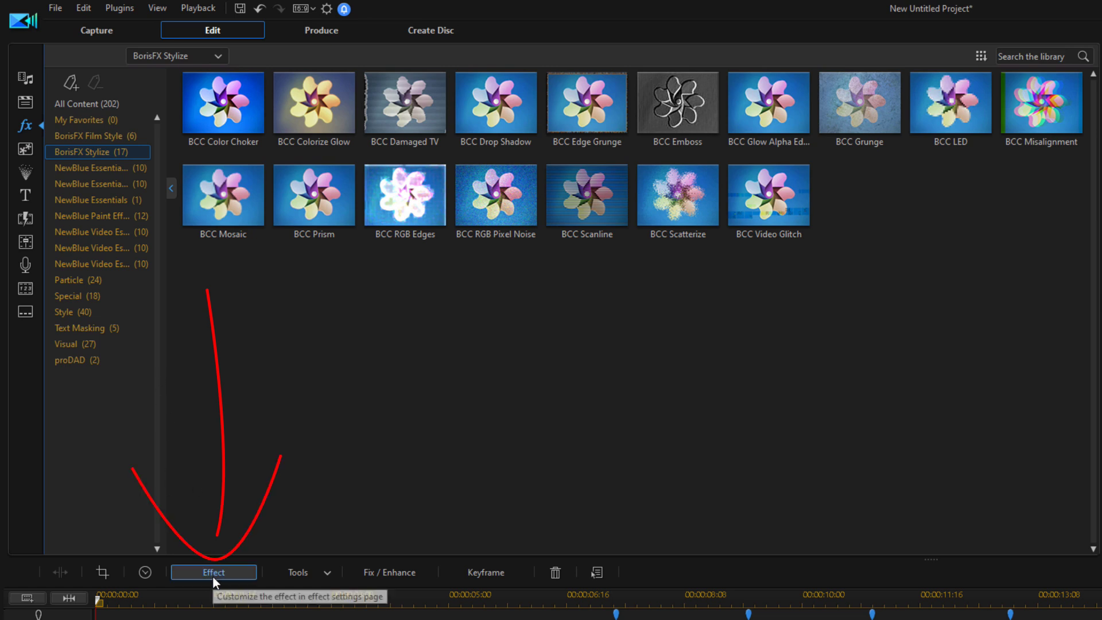
In Effect Settings, raise Rocking's Strength from 120 to 150, leaving Frequency at 20.
left_click(214, 576)
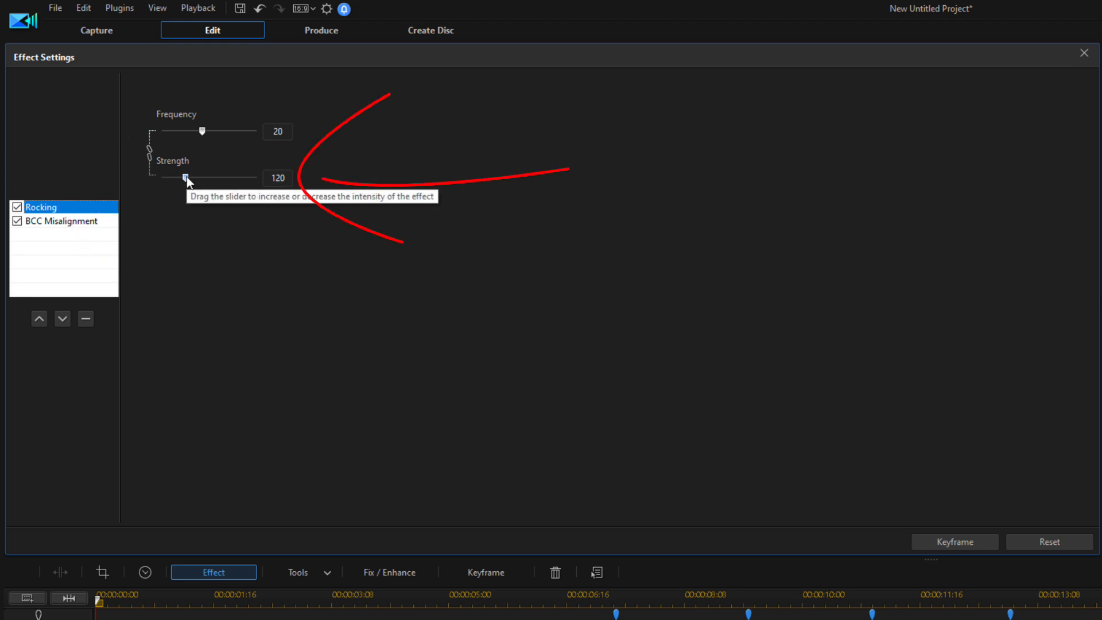
left_click_drag(186, 178, 248, 189)
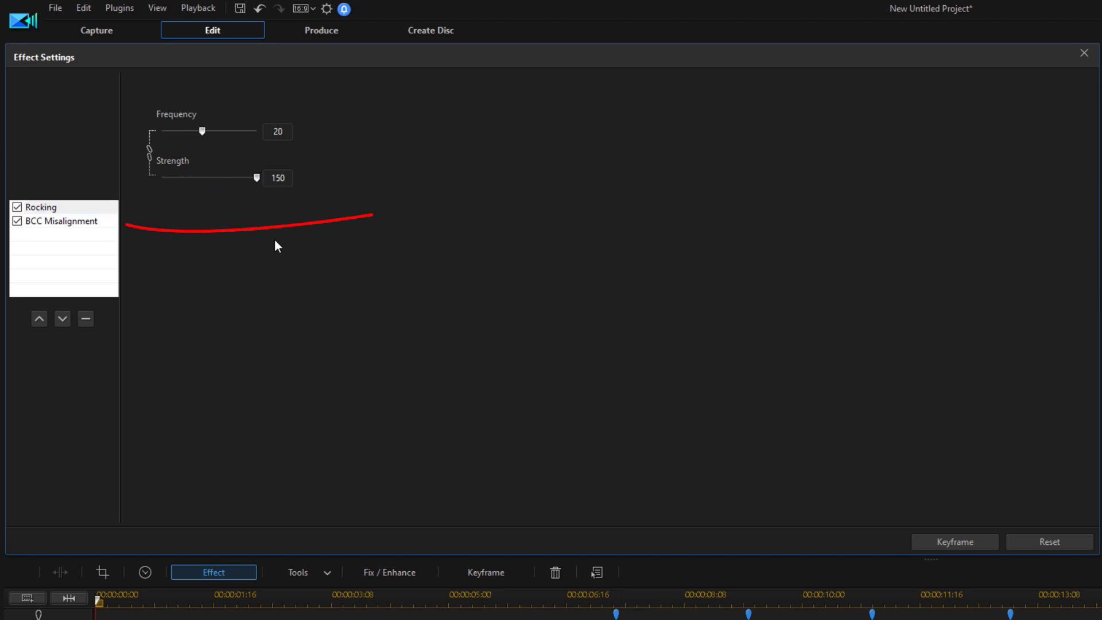
In BCC Misalignment settings, nudge the red offset position slightly right and confirm.
left_click(80, 222)
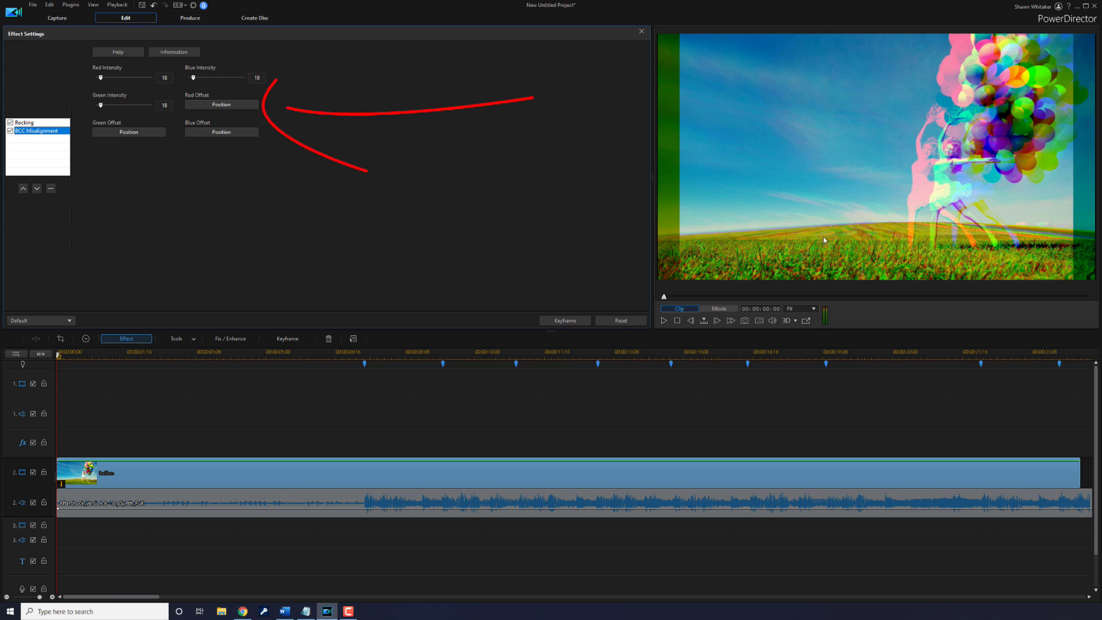
left_click(222, 105)
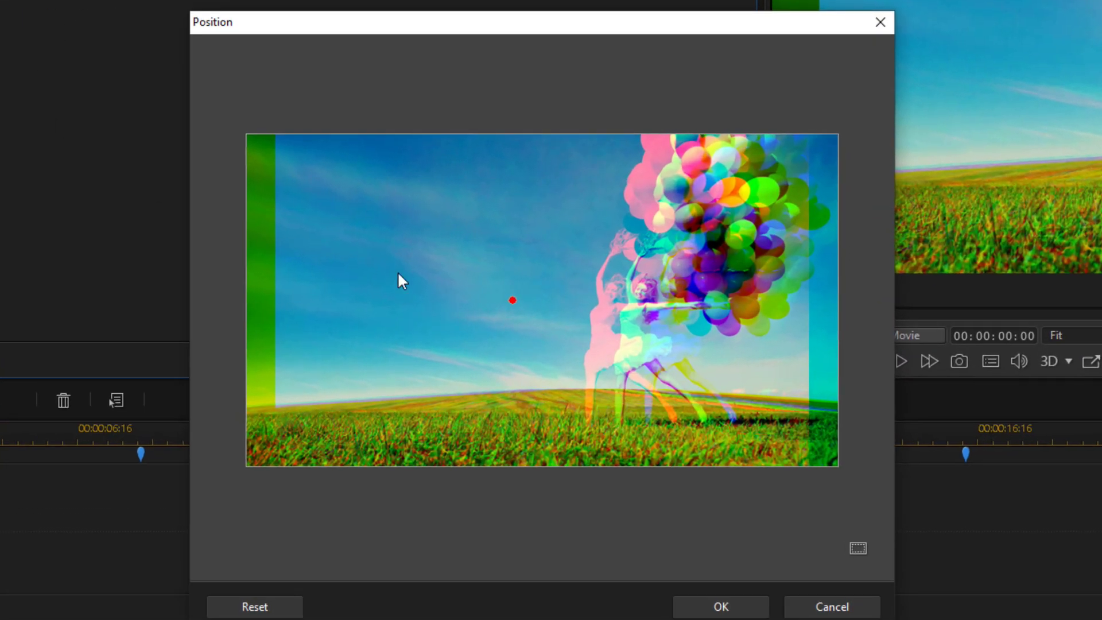
left_click_drag(512, 301, 536, 300)
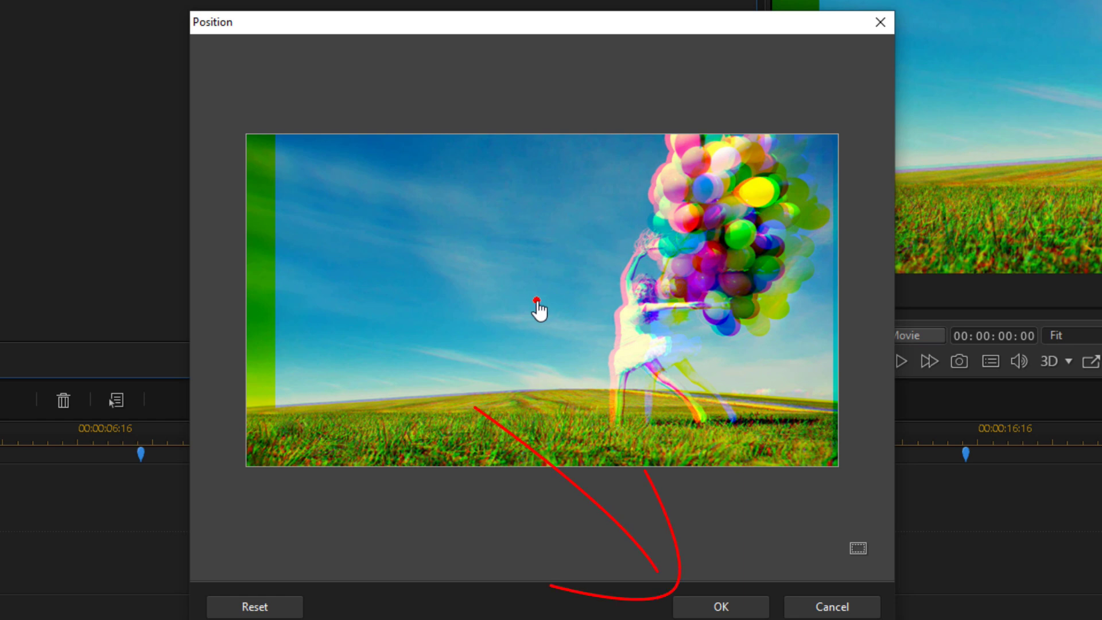
left_click(720, 606)
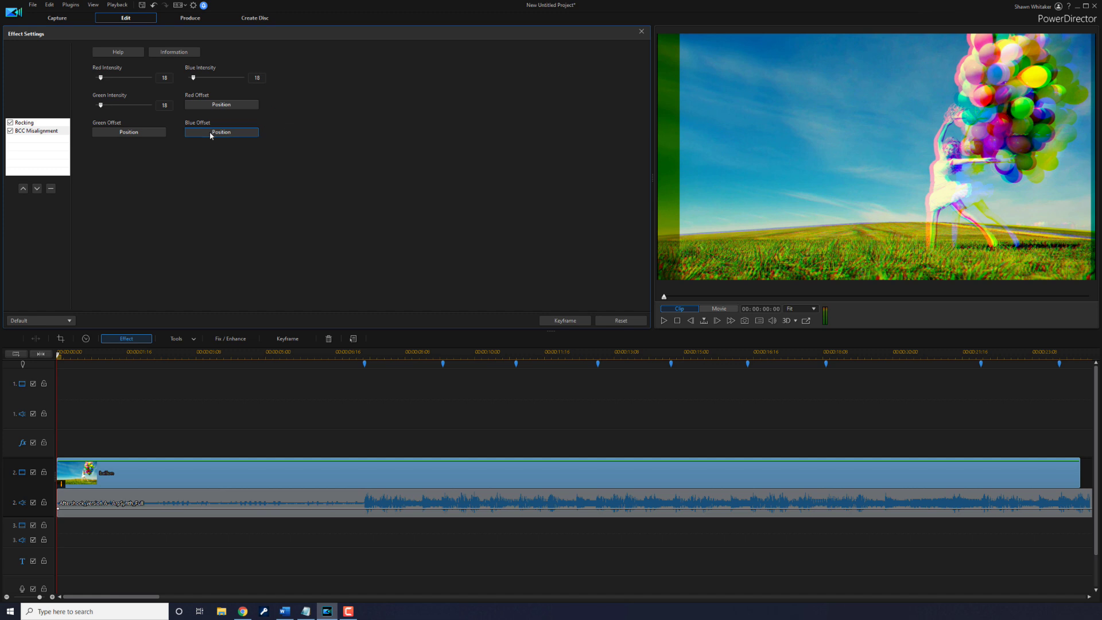
Drag the blue offset position left to narrow the green edge band, then confirm.
left_click(210, 133)
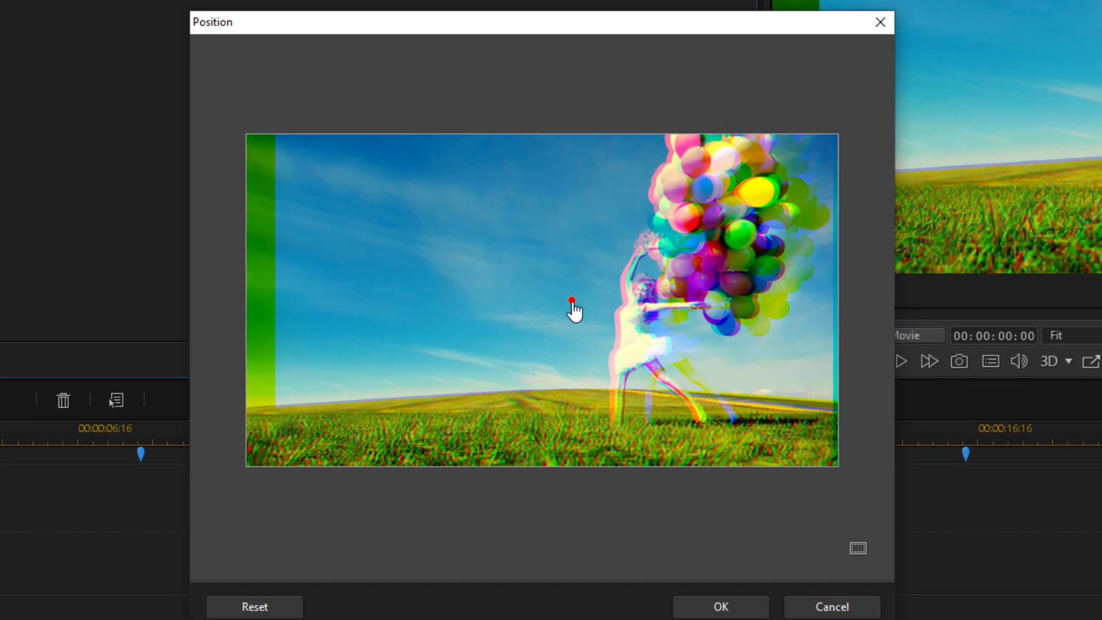
left_click_drag(572, 303, 551, 302)
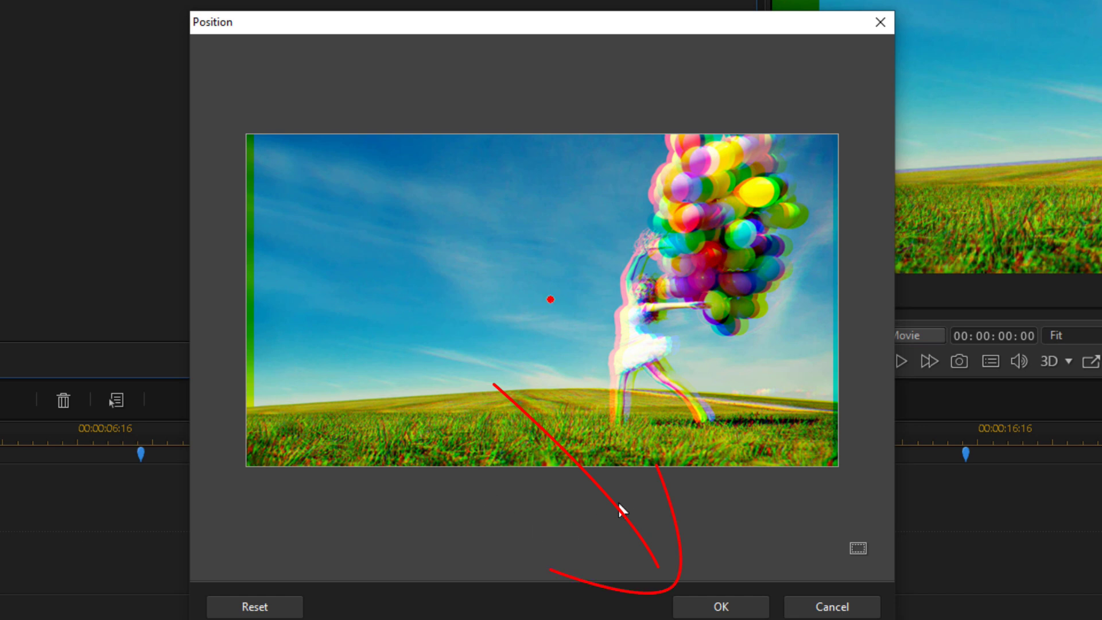
left_click(711, 606)
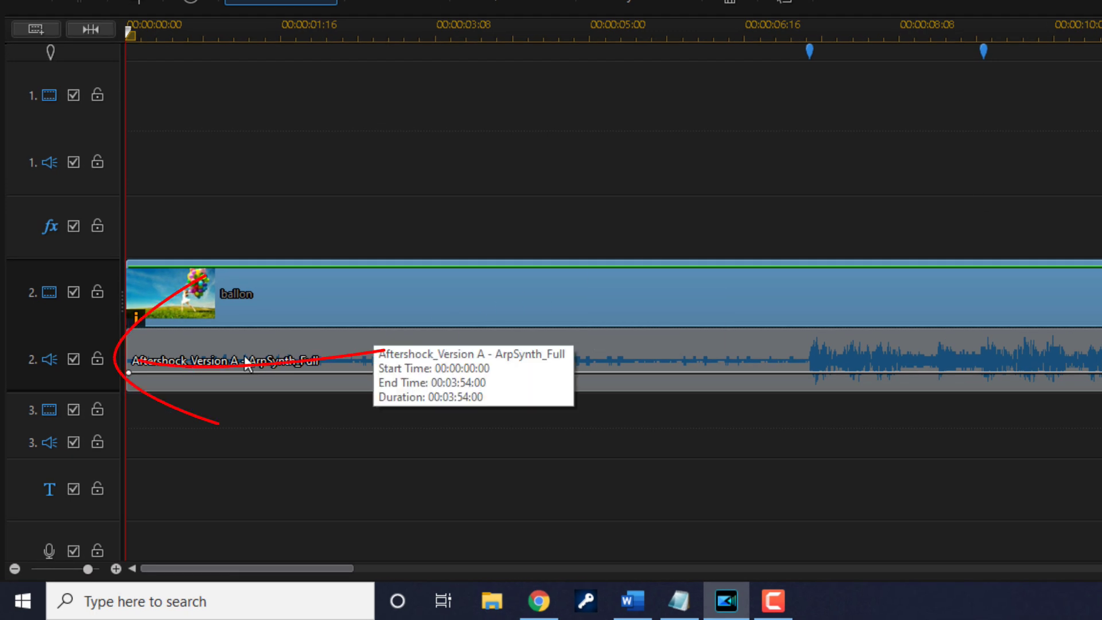
Lock the music track, then split the balloon clip at the first beat marker and one frame later.
left_click(98, 359)
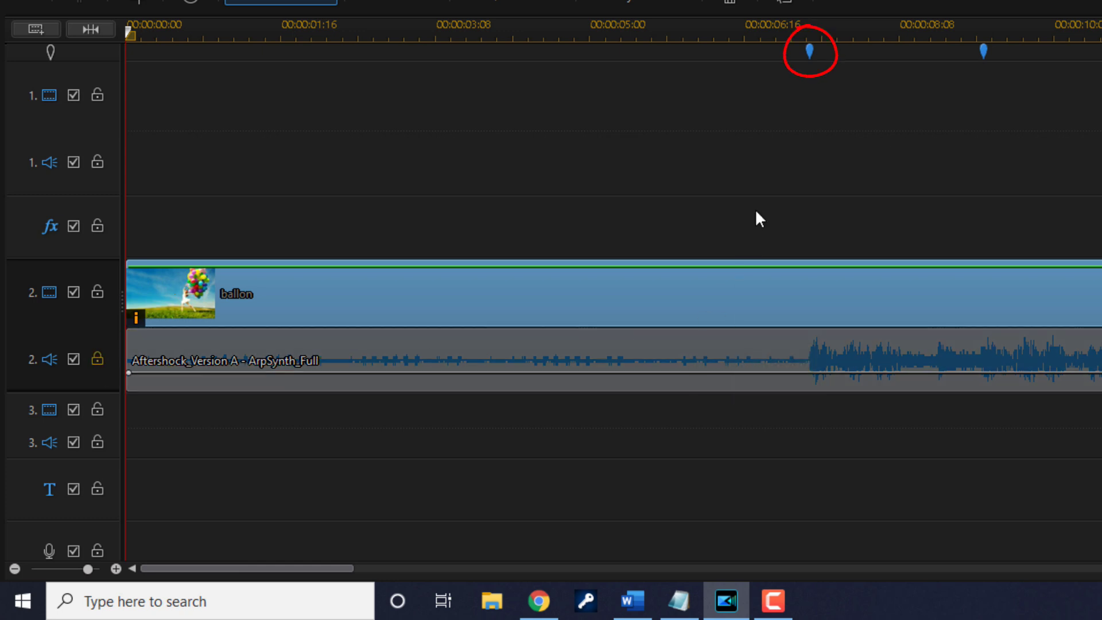
left_click(809, 50)
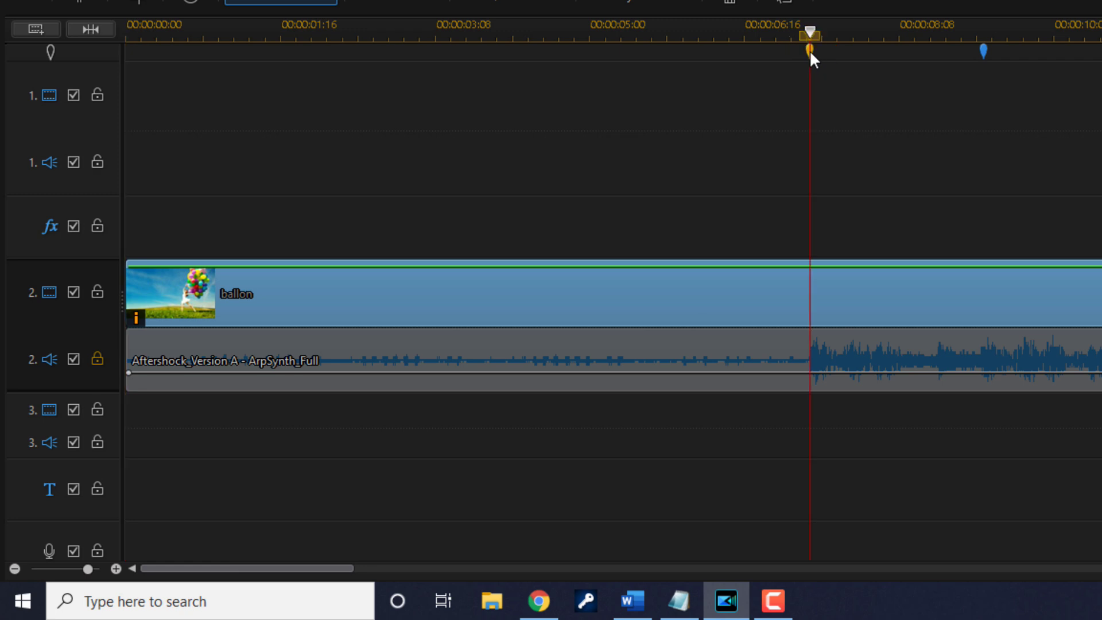
key("ctrl+t")
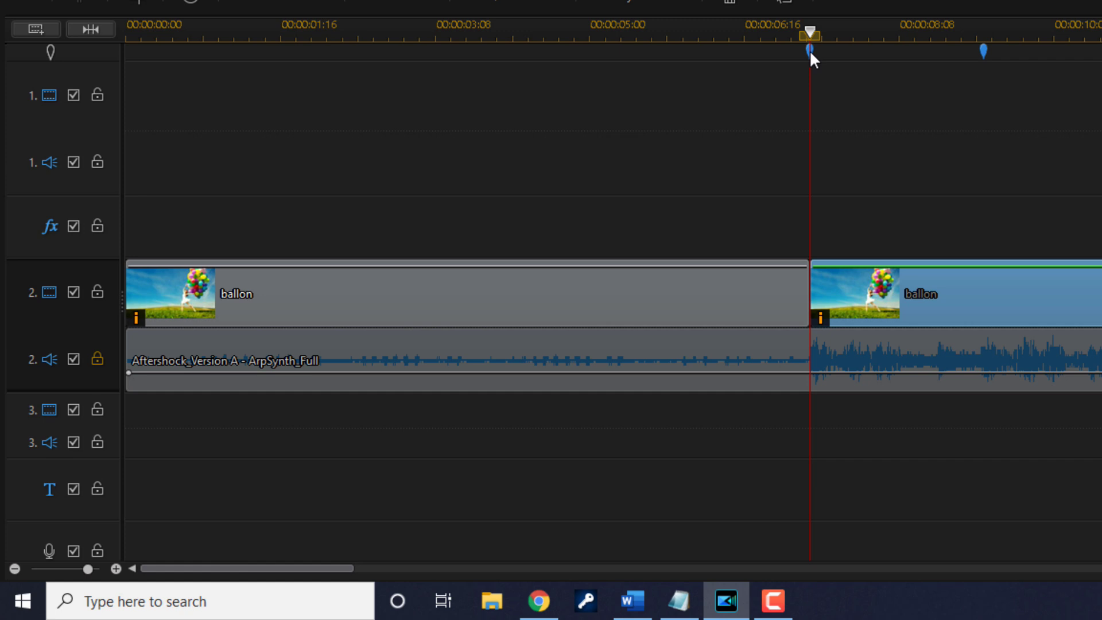
key("period")
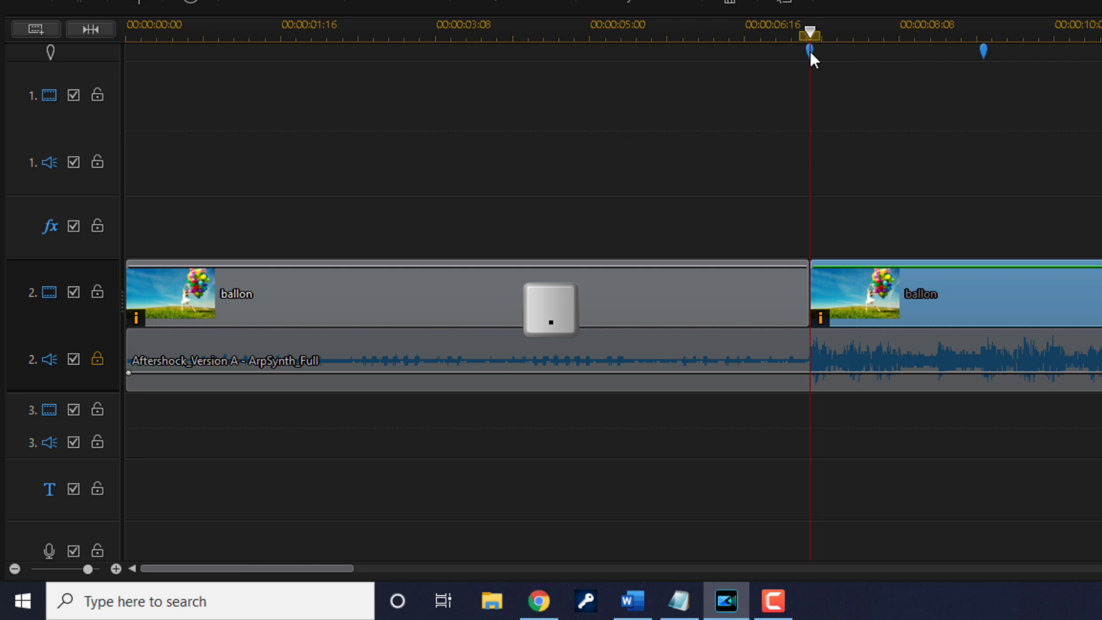
key("ctrl+t")
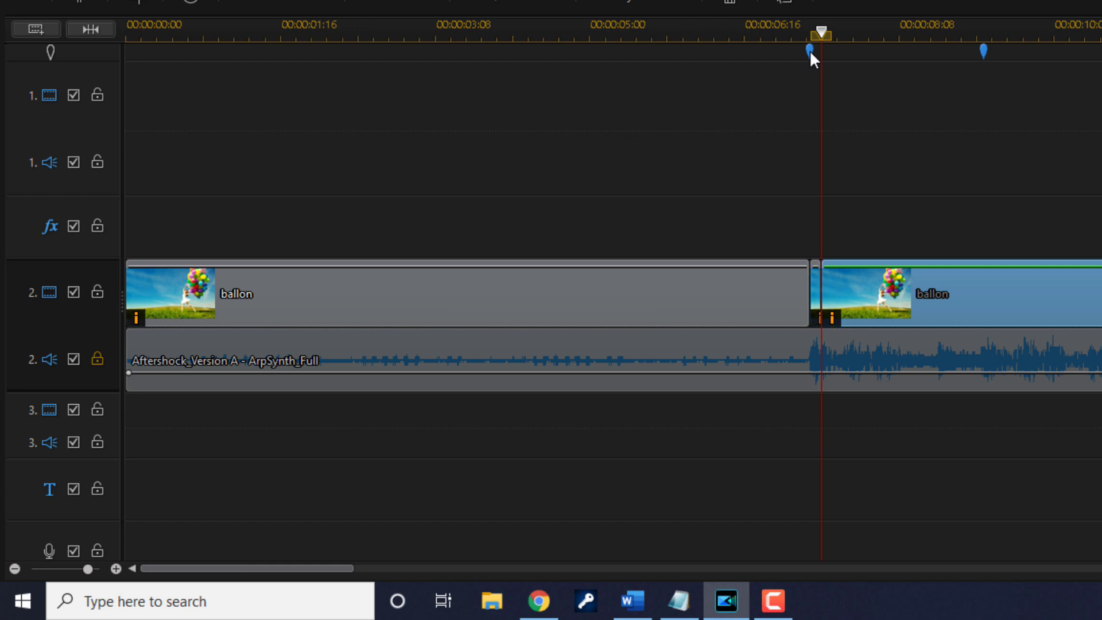
left_click(983, 50)
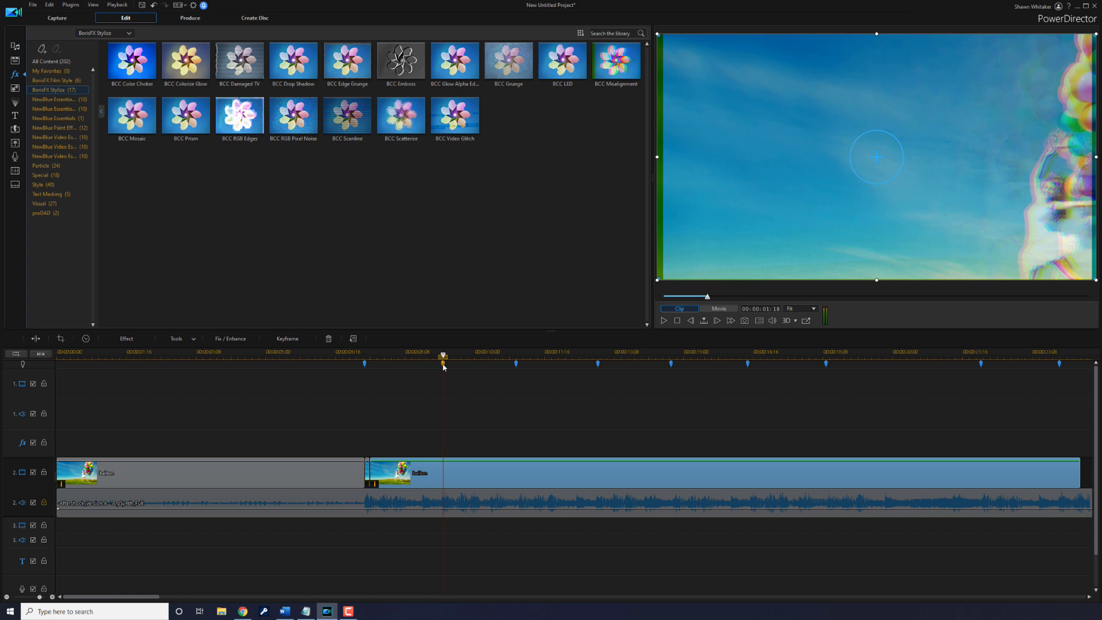
Split the balloon clip with Ctrl+T at each of the eight remaining beat markers.
key("ctrl+t")
left_click(516, 365)
key("ctrl+t")
left_click(598, 365)
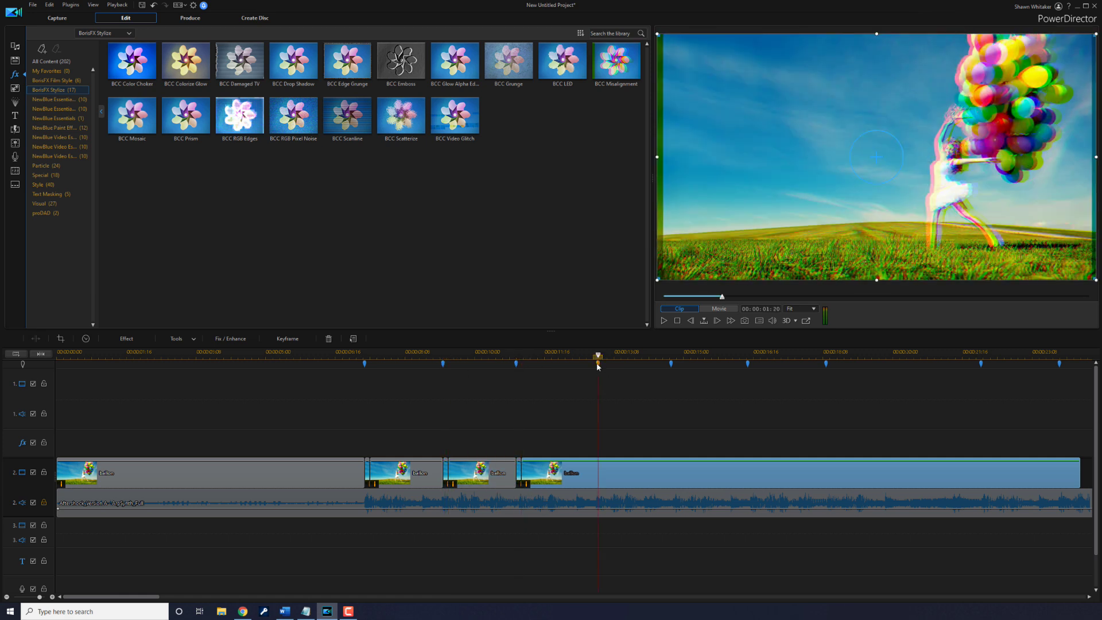
key("ctrl+t")
left_click(671, 365)
key("ctrl+t")
left_click(747, 365)
key("ctrl+t")
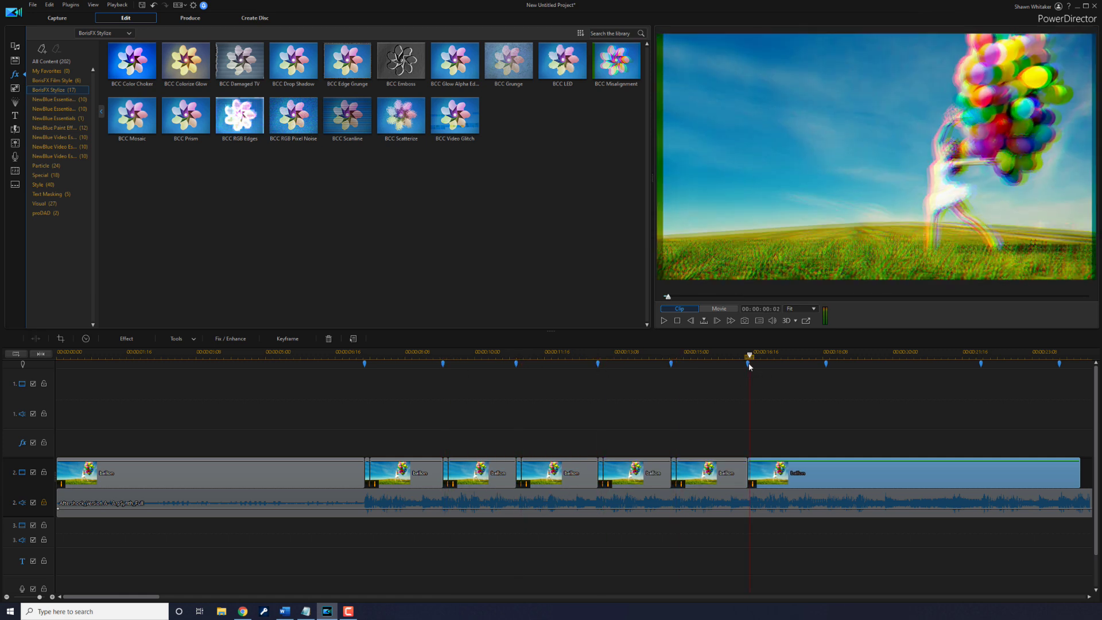
left_click(826, 365)
key("ctrl+t")
left_click(981, 365)
key("ctrl+t")
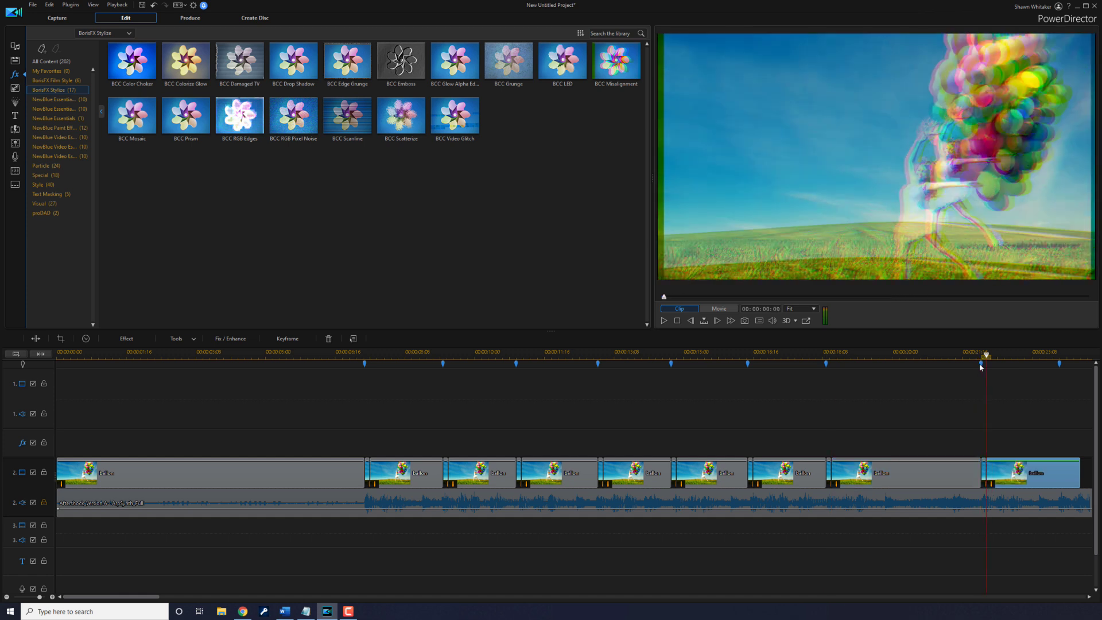
left_click(1059, 365)
key("ctrl+t")
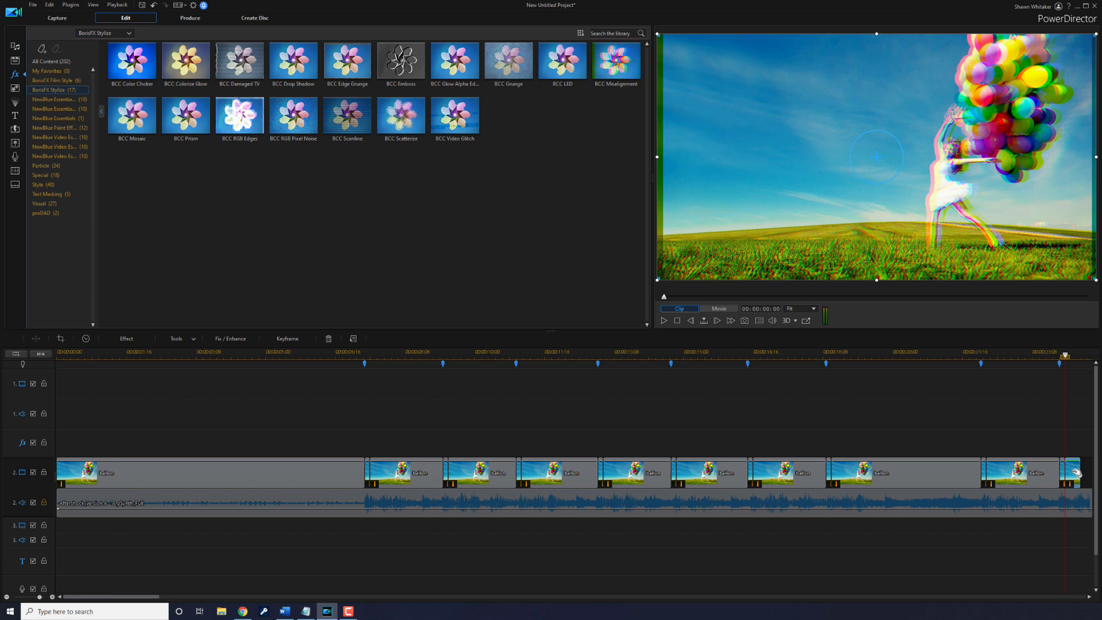
Select the nine long balloon pieces between beats and delete them with Remove and Leave Gap.
left_click(1033, 475)
left_click(907, 474)
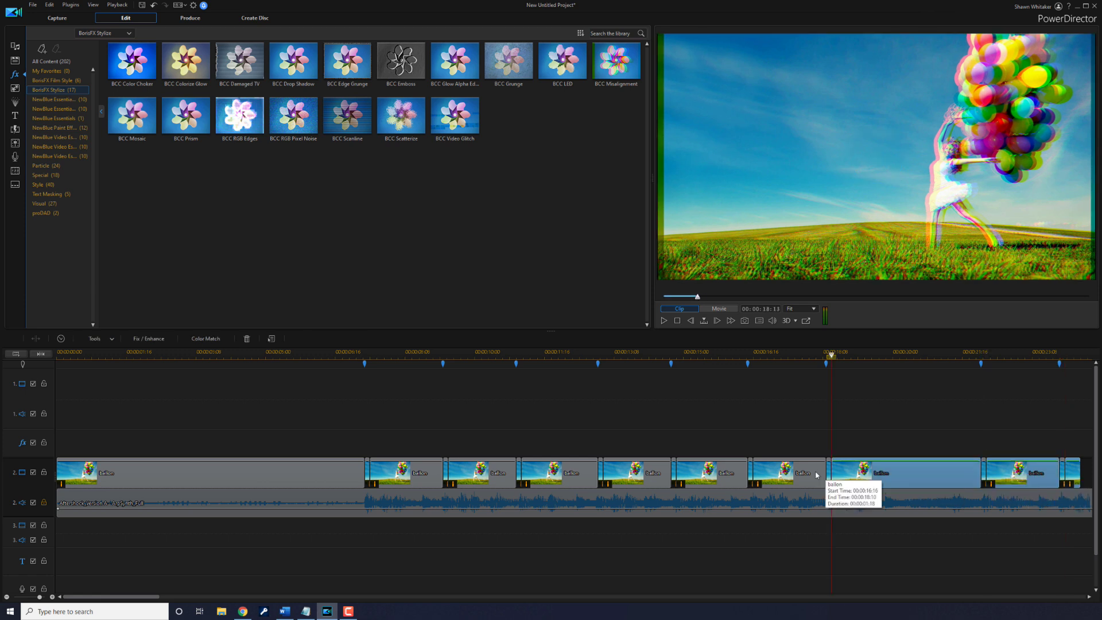
left_click(809, 474, "ctrl")
left_click(740, 474, "ctrl")
left_click(648, 472, "ctrl")
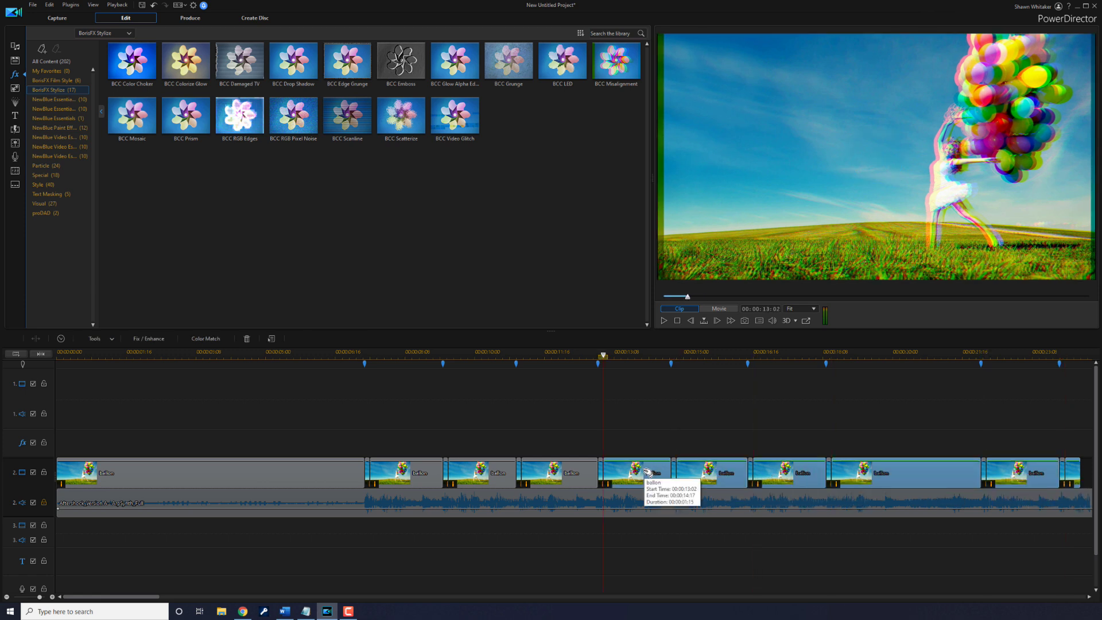
left_click(571, 474, "ctrl")
left_click(492, 473, "ctrl")
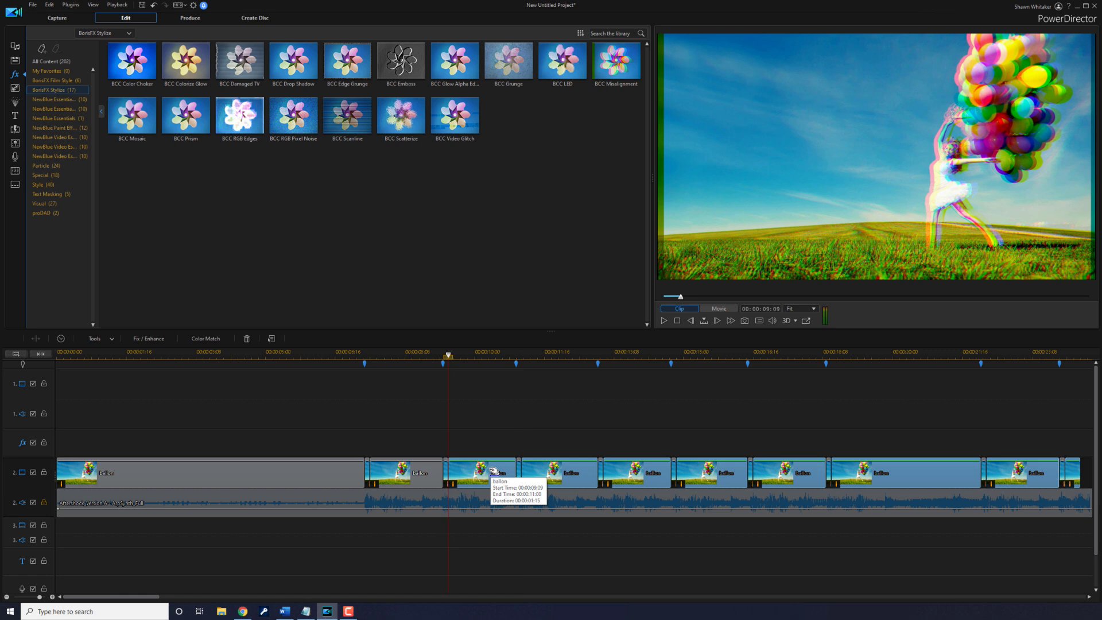
left_click(421, 472, "ctrl")
left_click(311, 471, "ctrl")
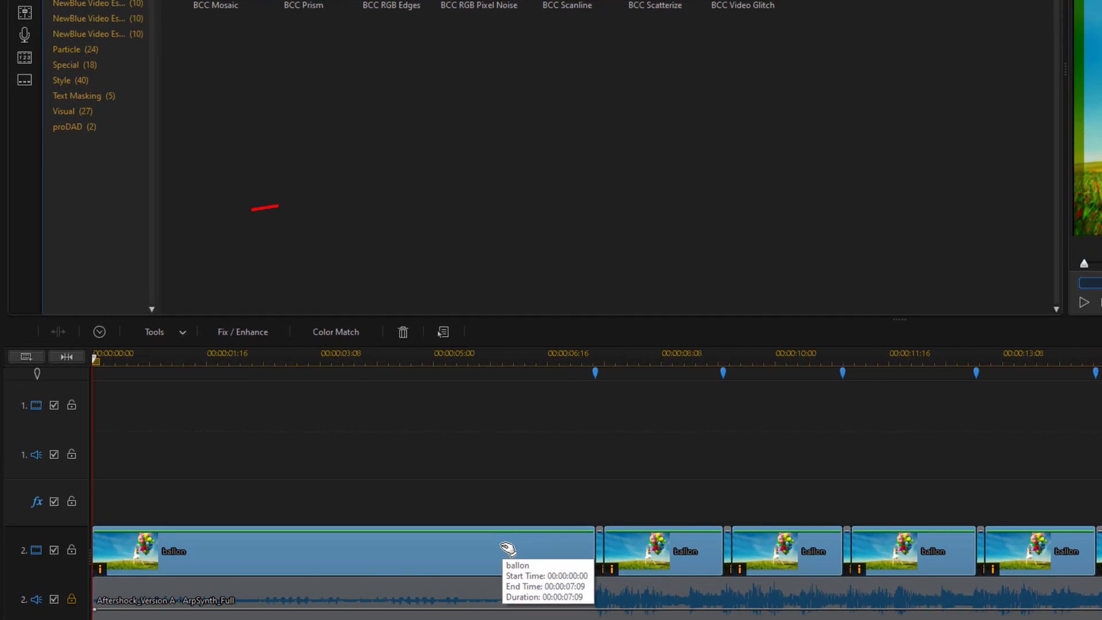
right_click(505, 546)
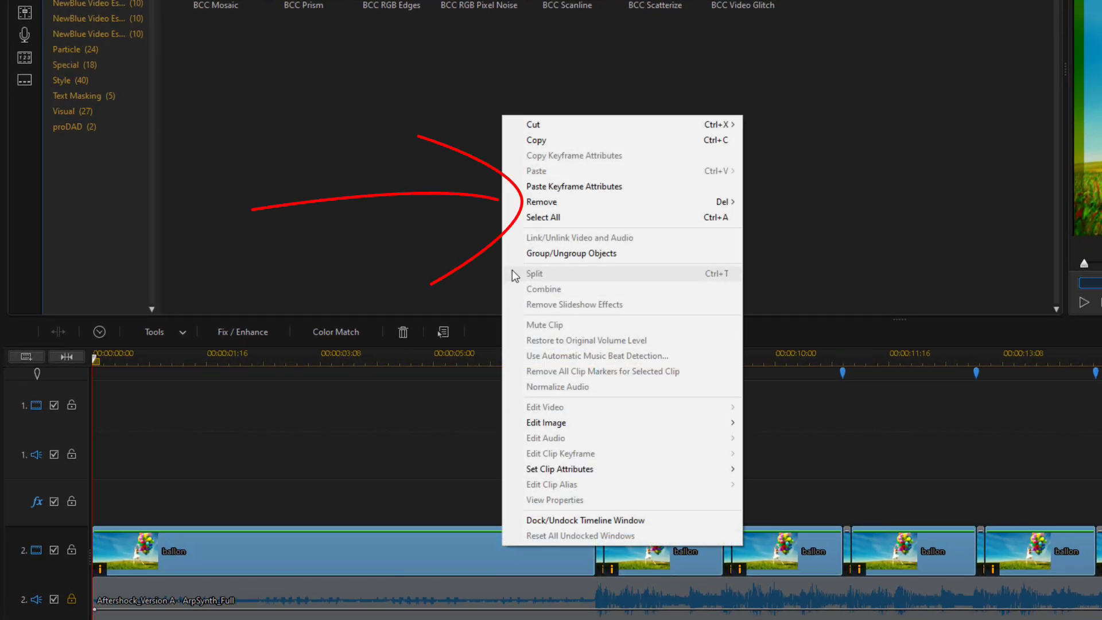
mouse_move(552, 205)
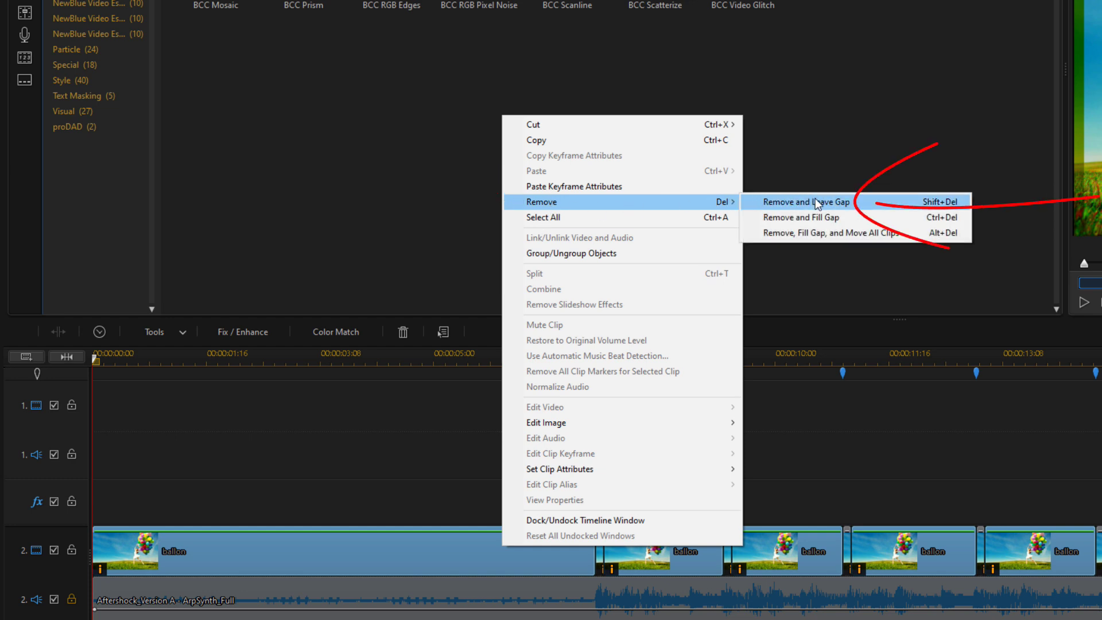
left_click(881, 201)
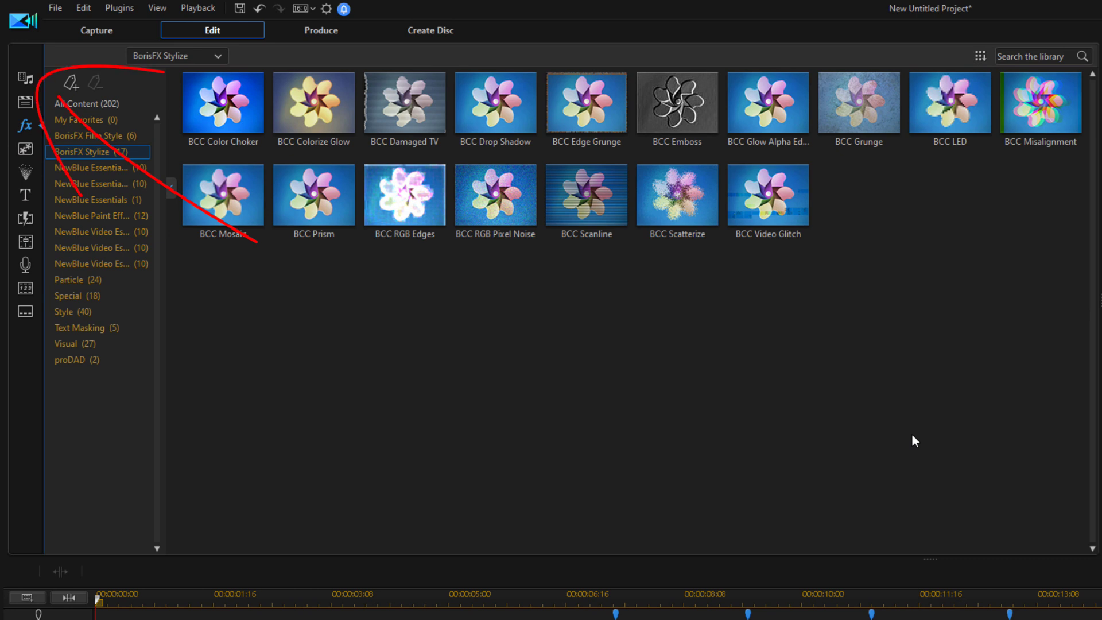
Place ballon.jpg at the start of video track 1 and extend it to the song's end.
left_click(25, 77)
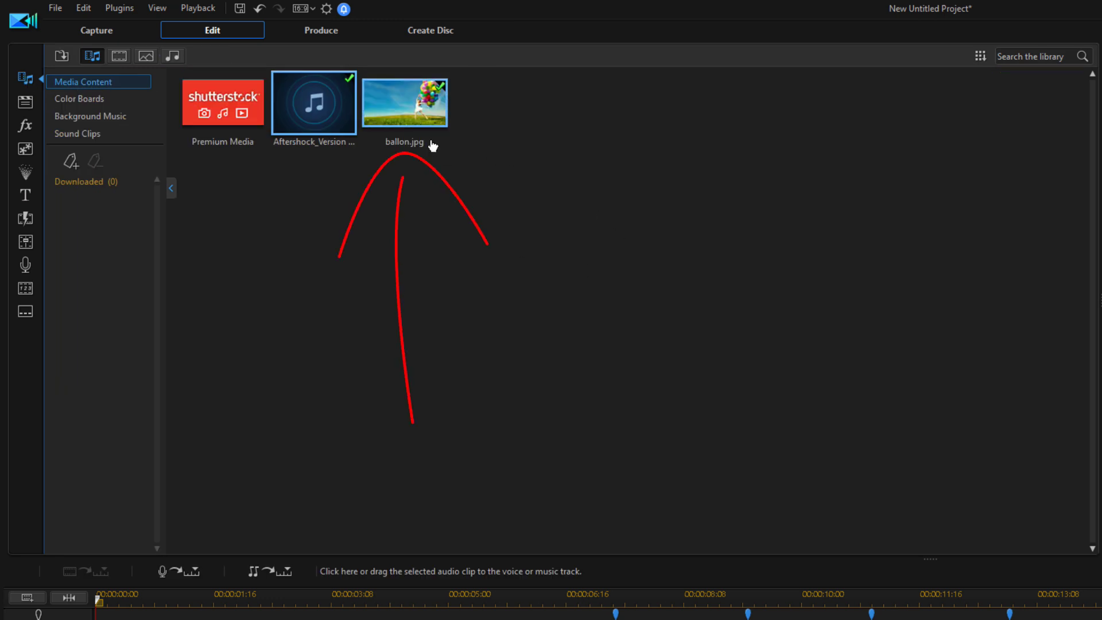
left_click_drag(409, 112, 102, 619)
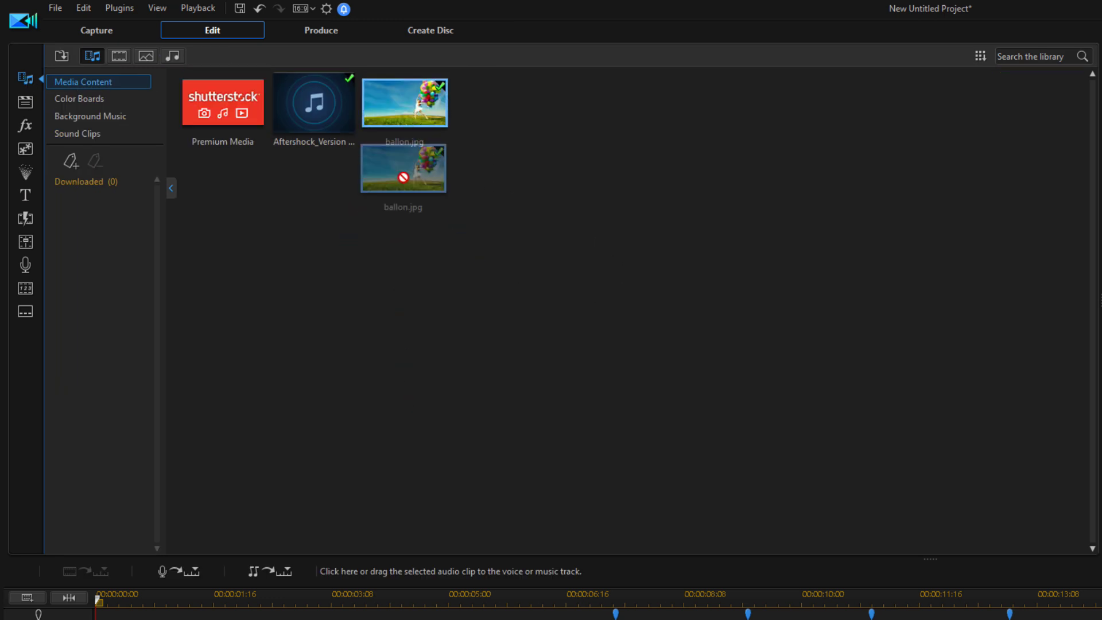
left_click_drag(66, 423, 58, 423)
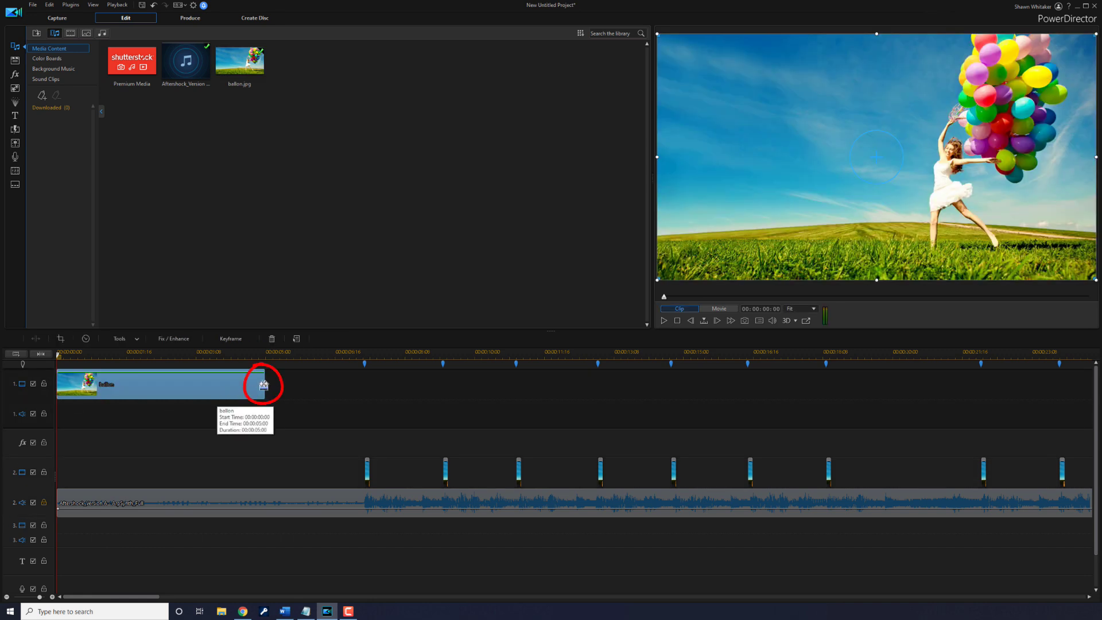
left_click_drag(264, 385, 1089, 400)
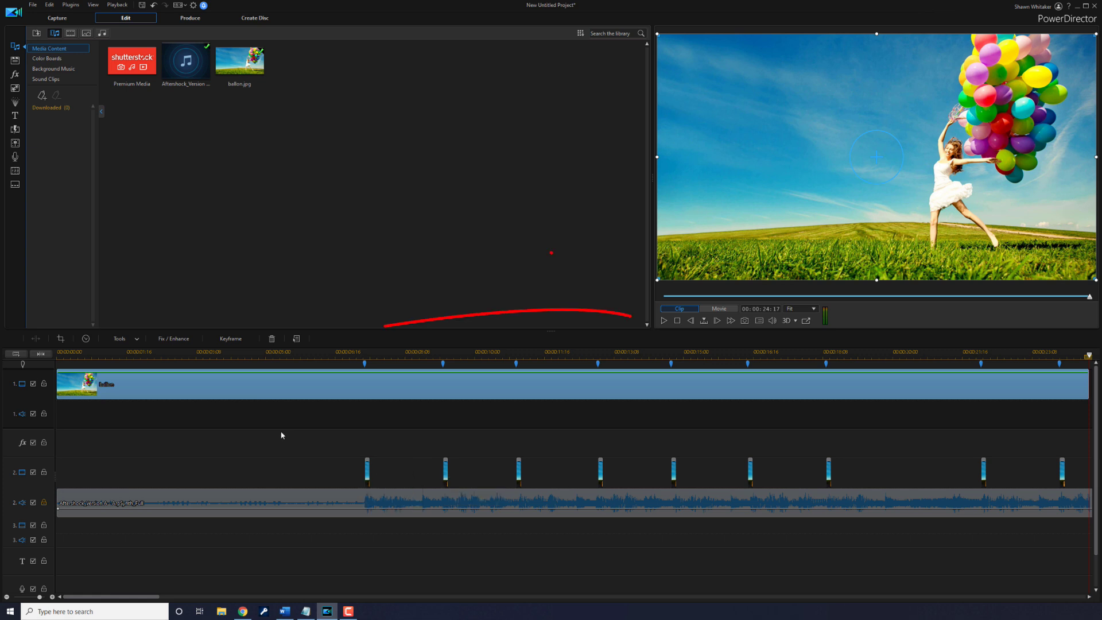
key("Home")
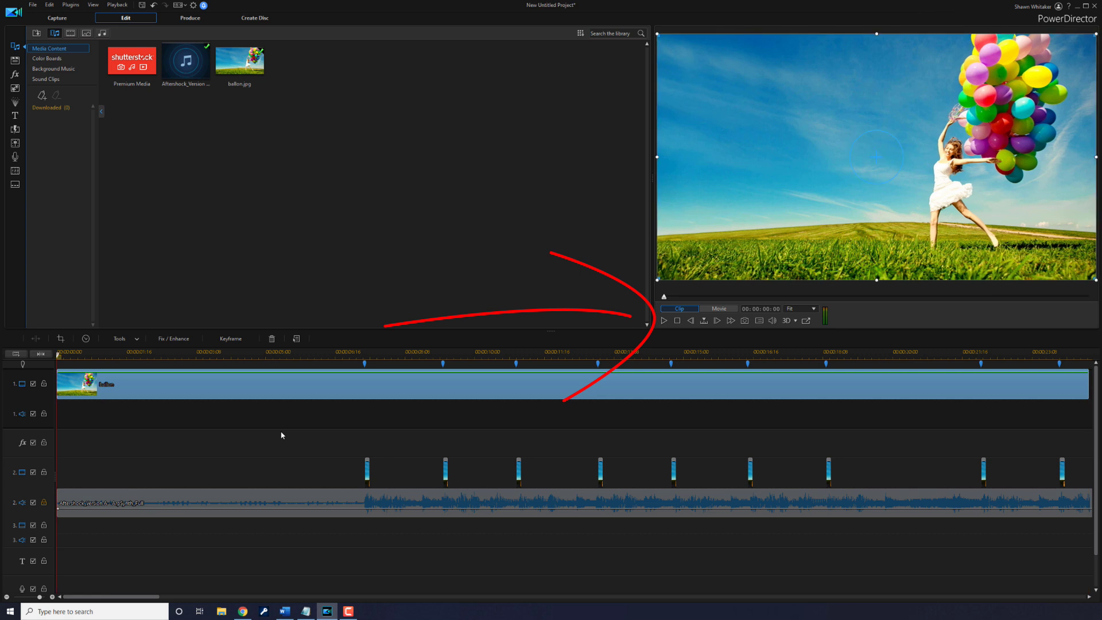
left_click(664, 319)
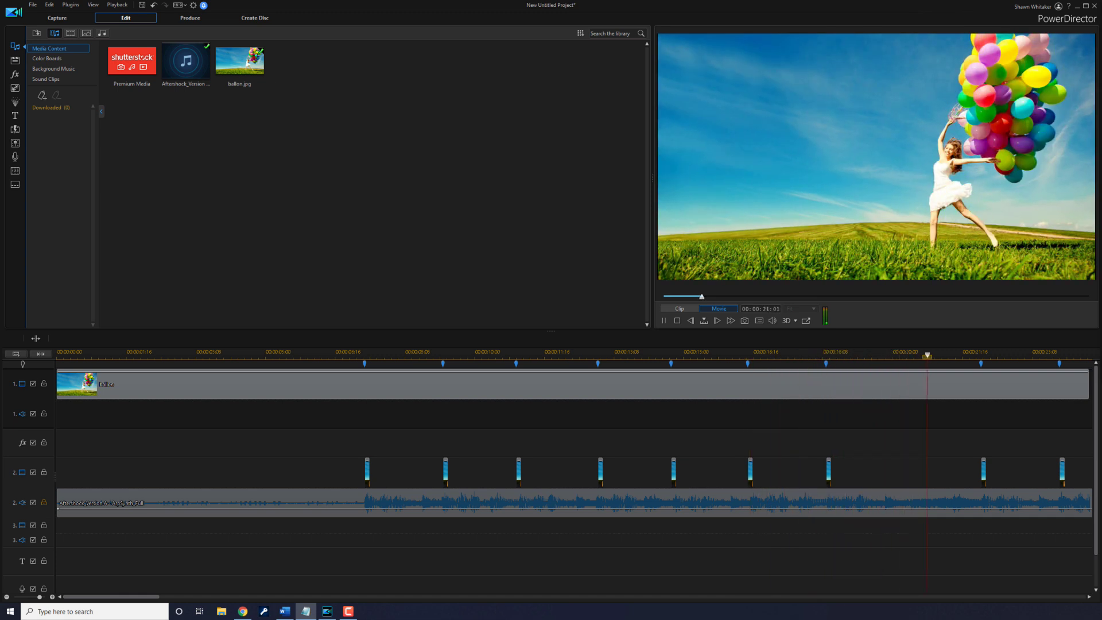
key("ctrl+slash")
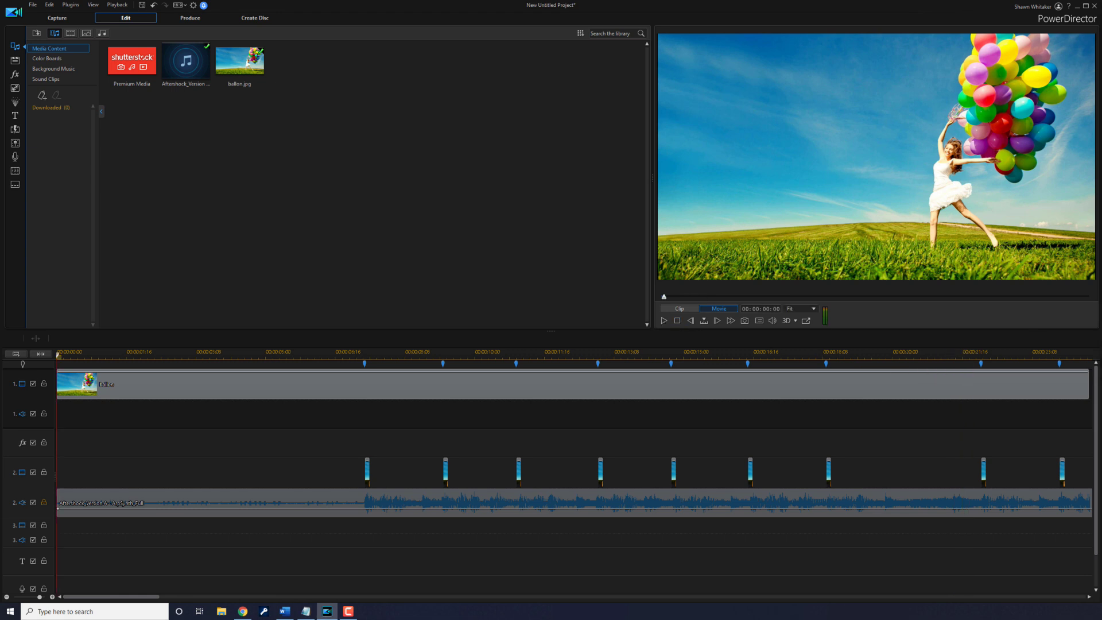